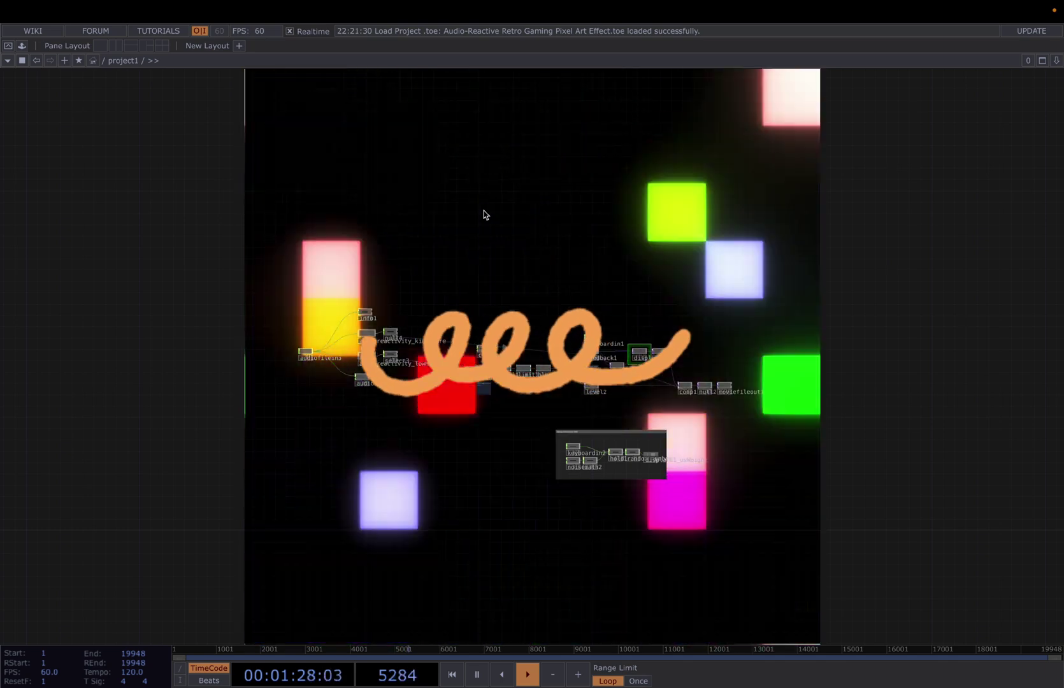
Step: Drive the UV Weight of displace1 with the reference op('displace1_uvWeight')['chan1']
drag(615, 335, 579, 287)
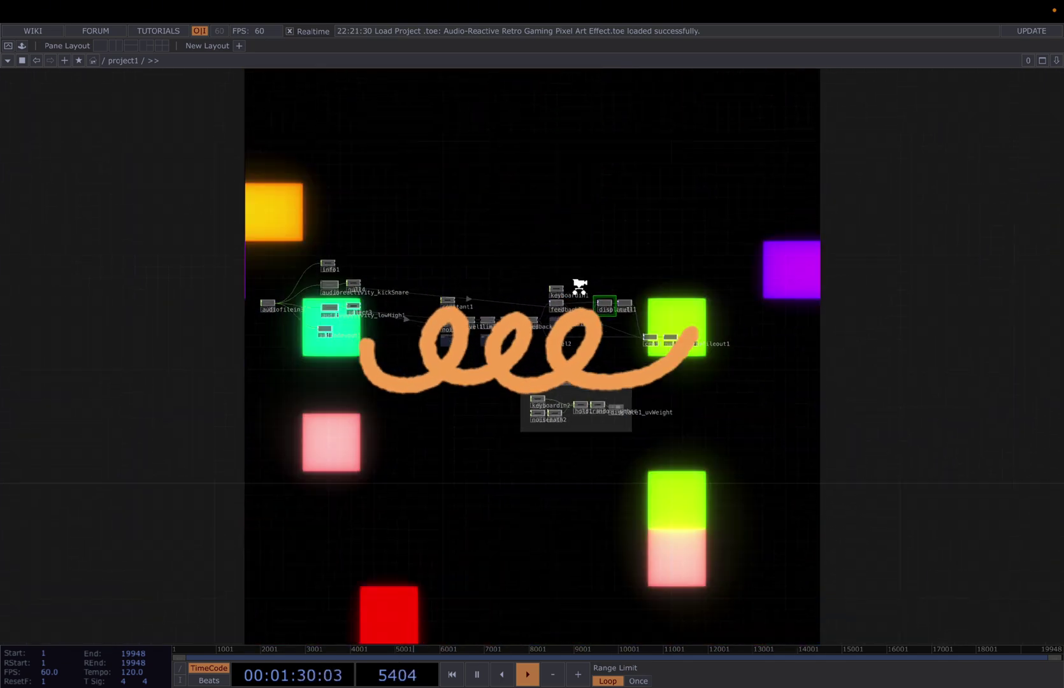
scroll(631, 319, up, 4)
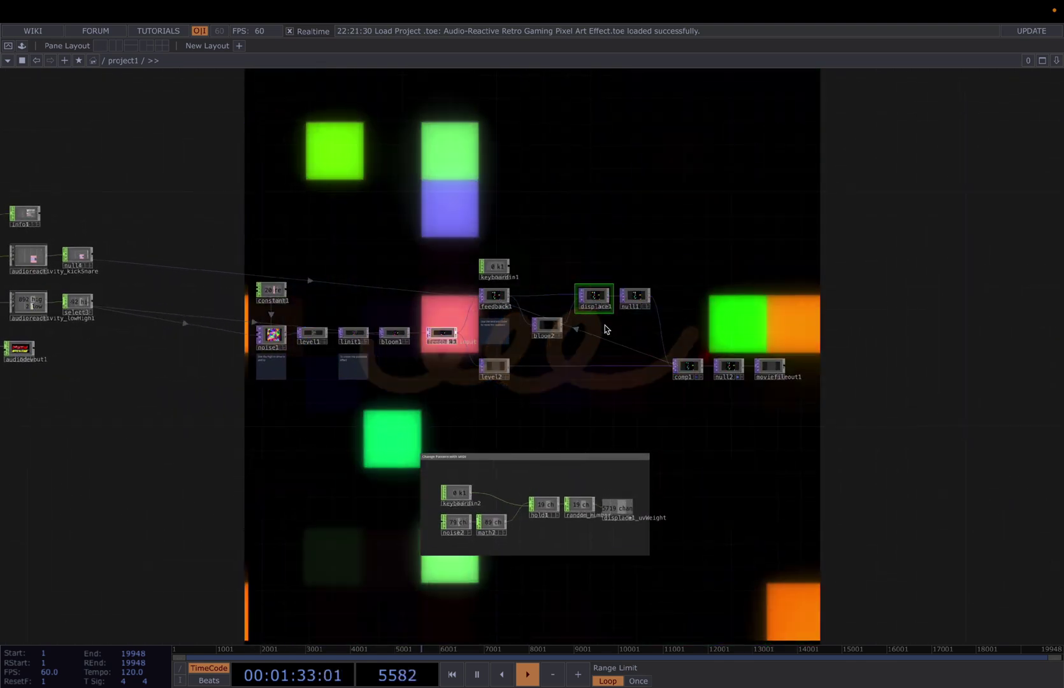
scroll(605, 305, down, 3)
scroll(600, 305, up, 4)
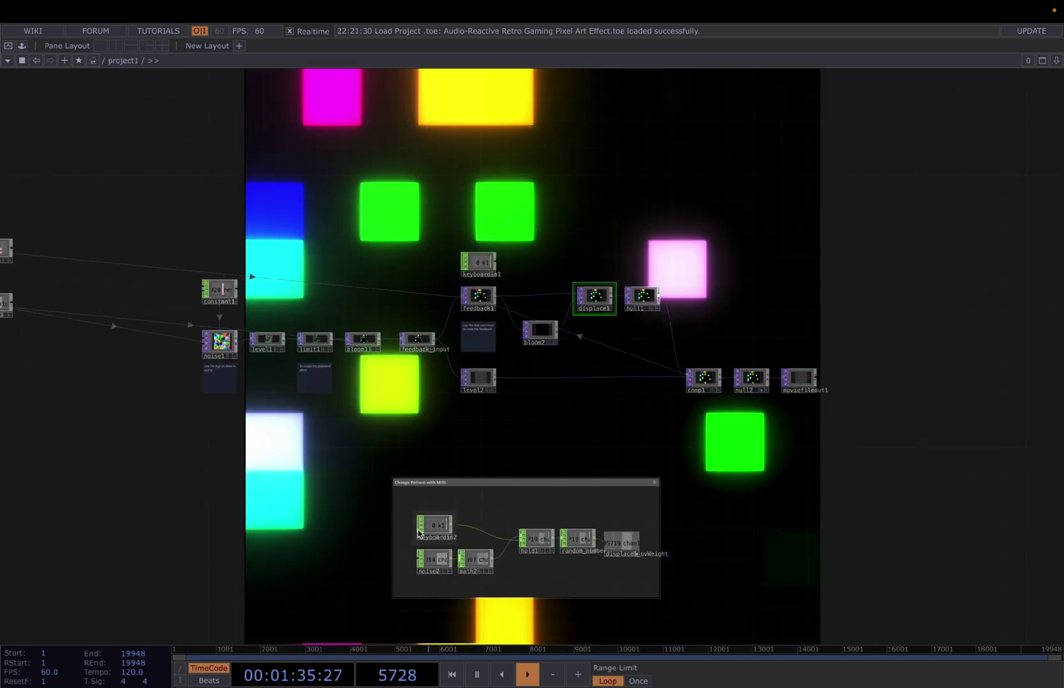
key(p)
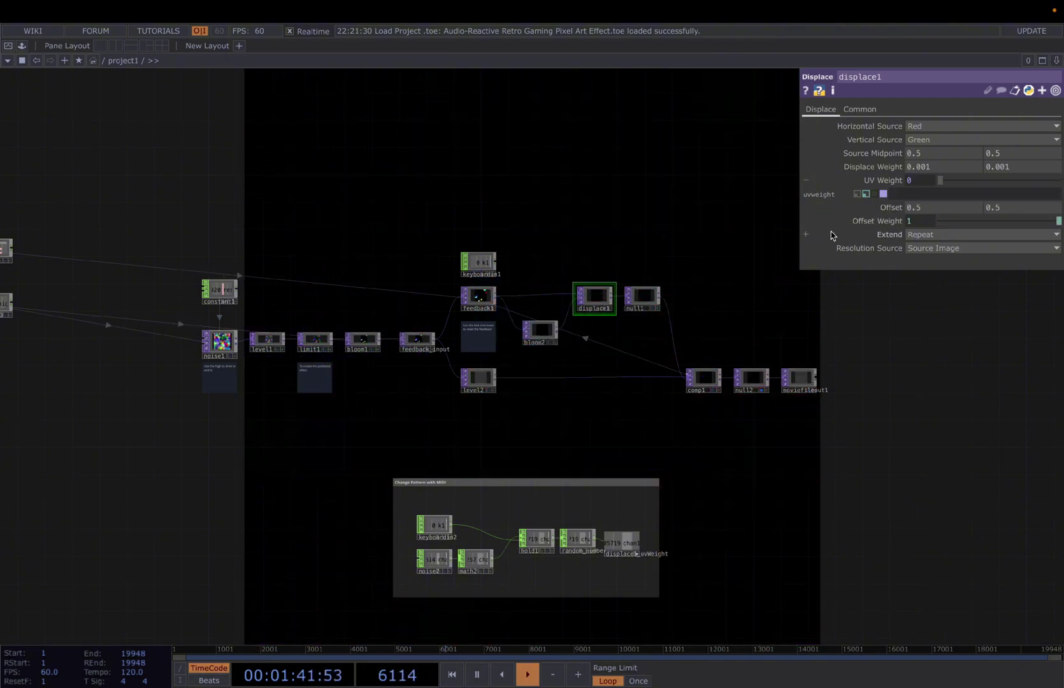
click(867, 195)
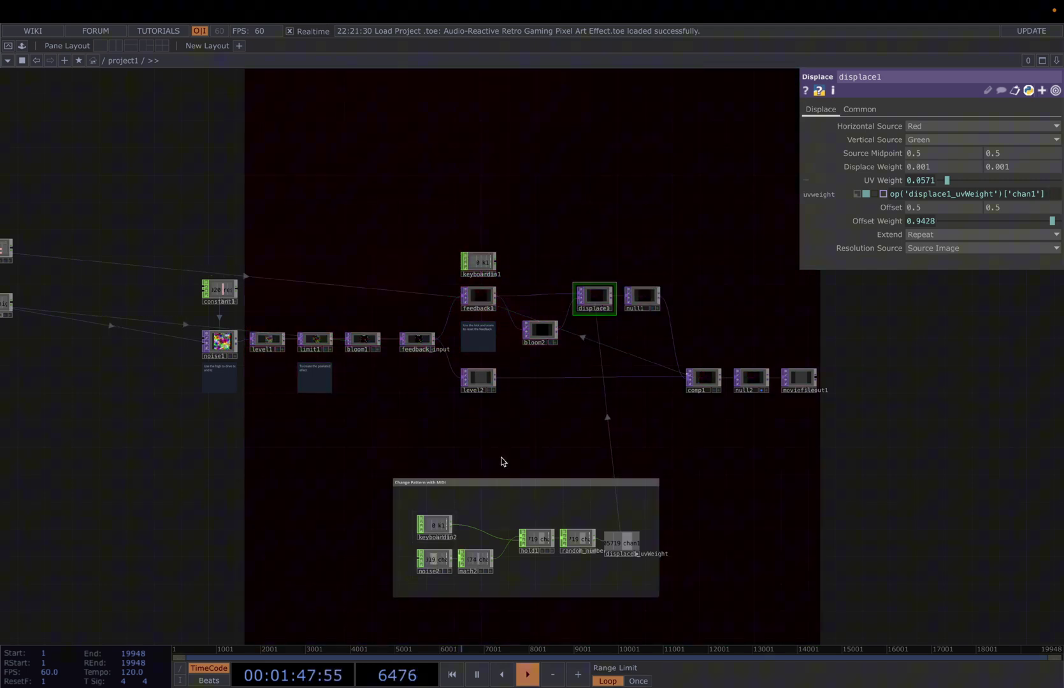
Step: Check the full audio file path loaded in audiofilein3 and pause the timeline playback
drag(502, 464, 592, 417)
drag(802, 509, 888, 510)
drag(346, 453, 575, 492)
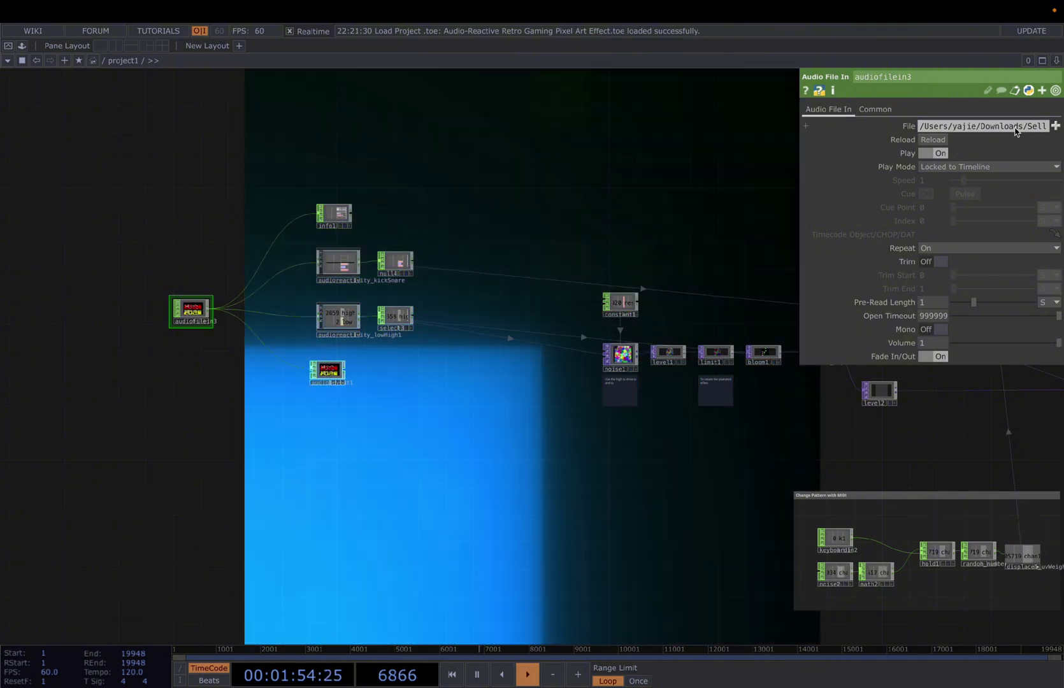
drag(1016, 132, 1037, 133)
drag(952, 128, 1023, 129)
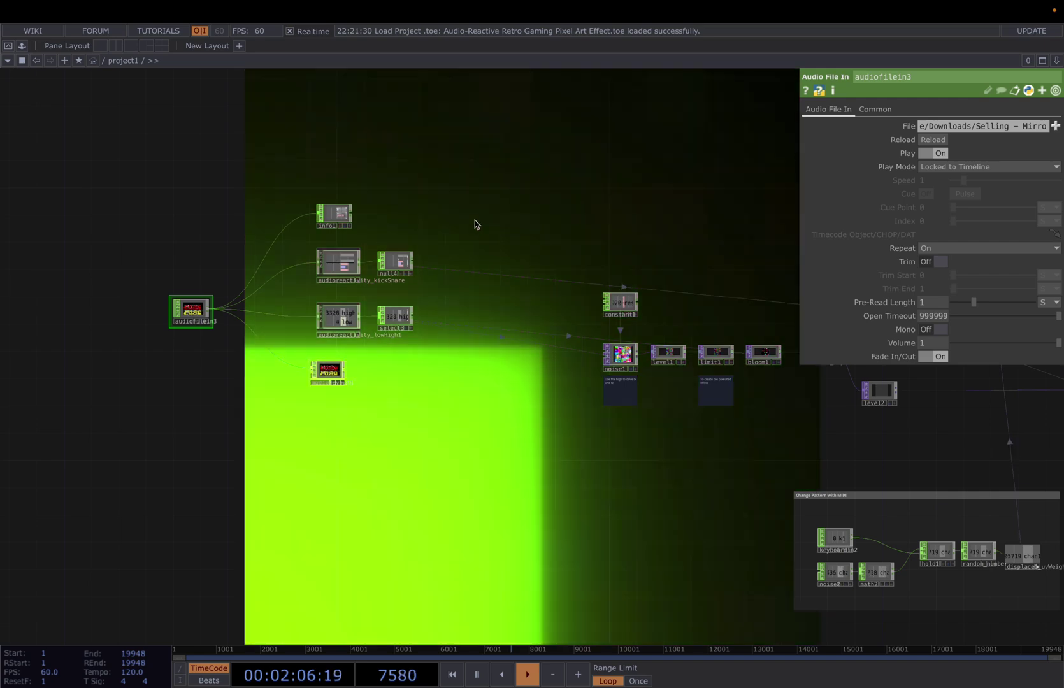
key(space)
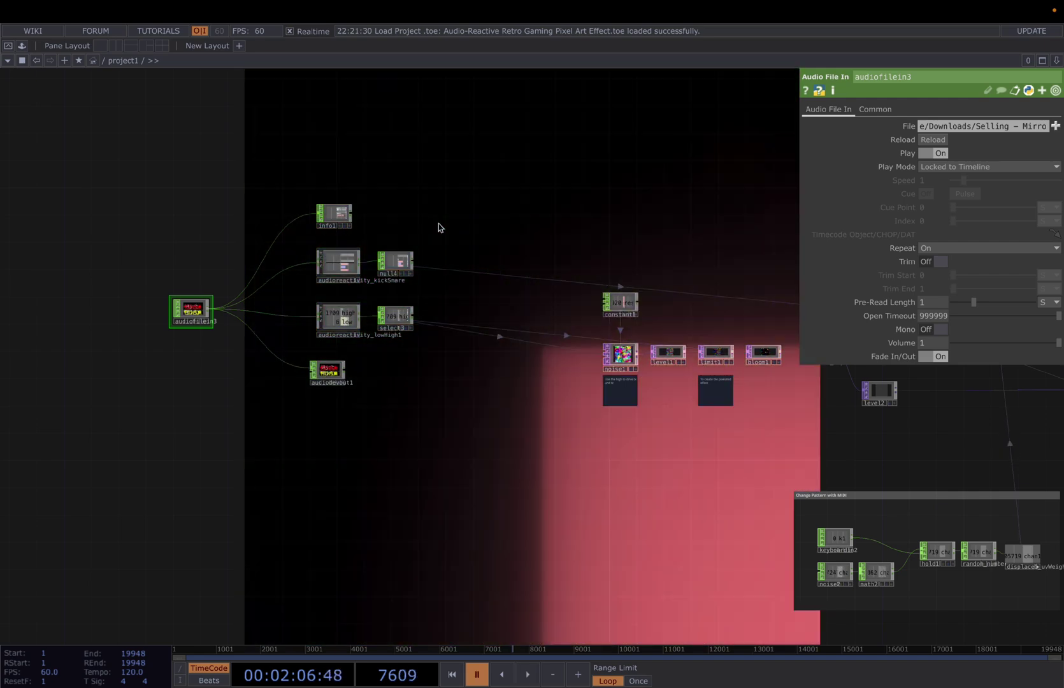
Step: Add the audioAnalysis component from the palette's Tools collection to the network, above audiofilein3
key(p)
drag(450, 219, 512, 195)
scroll(352, 232, up, 5)
scroll(398, 250, down, 1)
drag(386, 237, 413, 227)
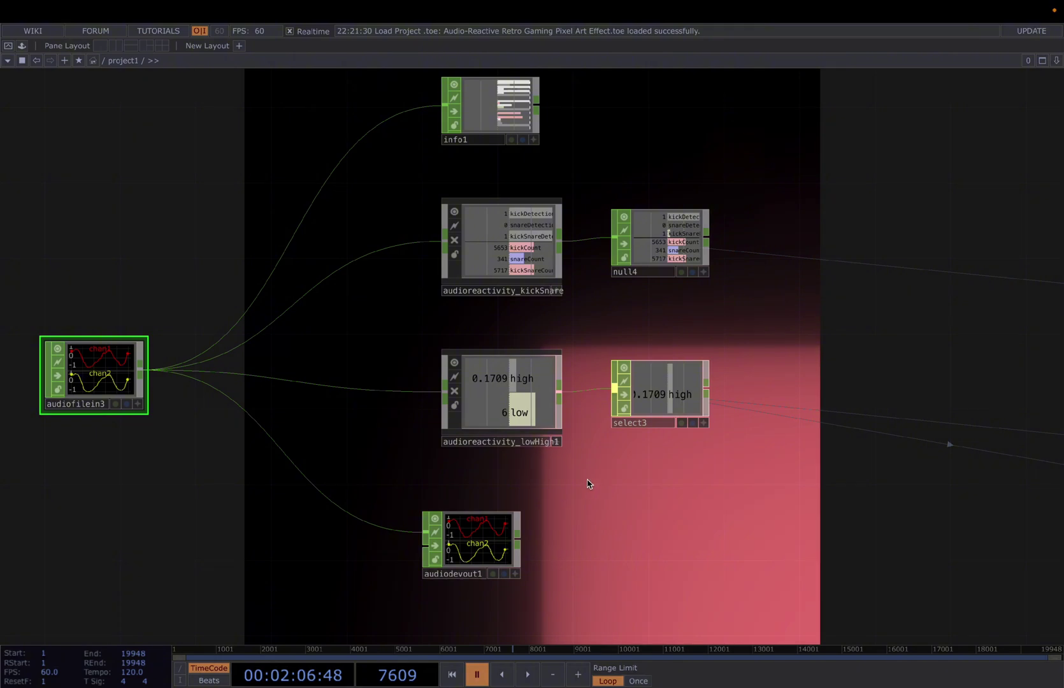
drag(587, 485, 630, 482)
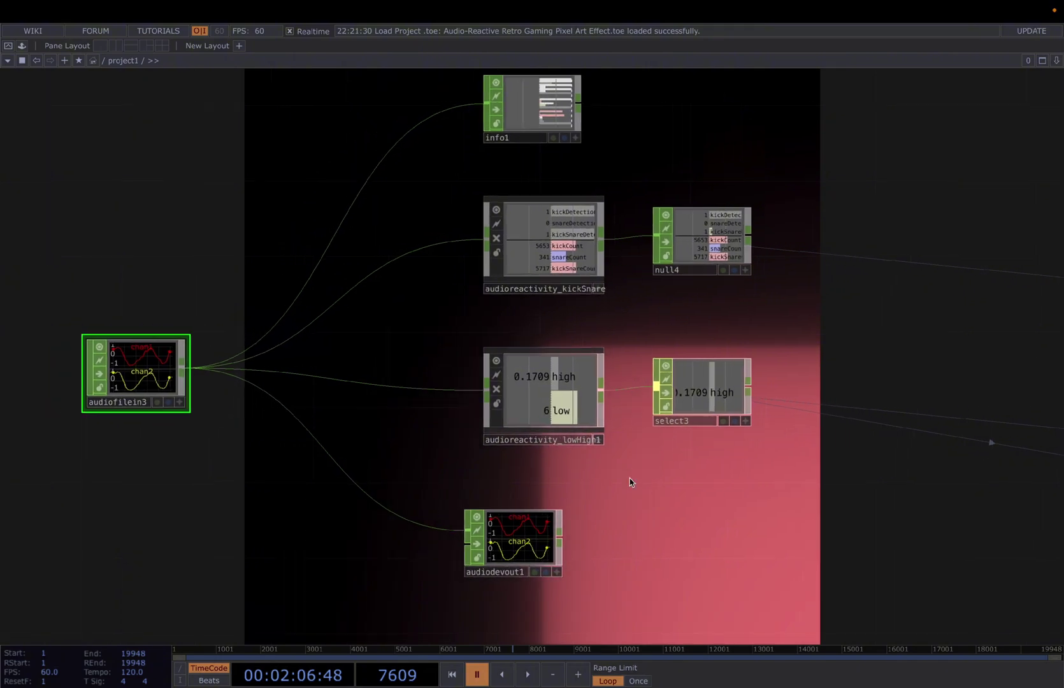
drag(292, 478, 380, 484)
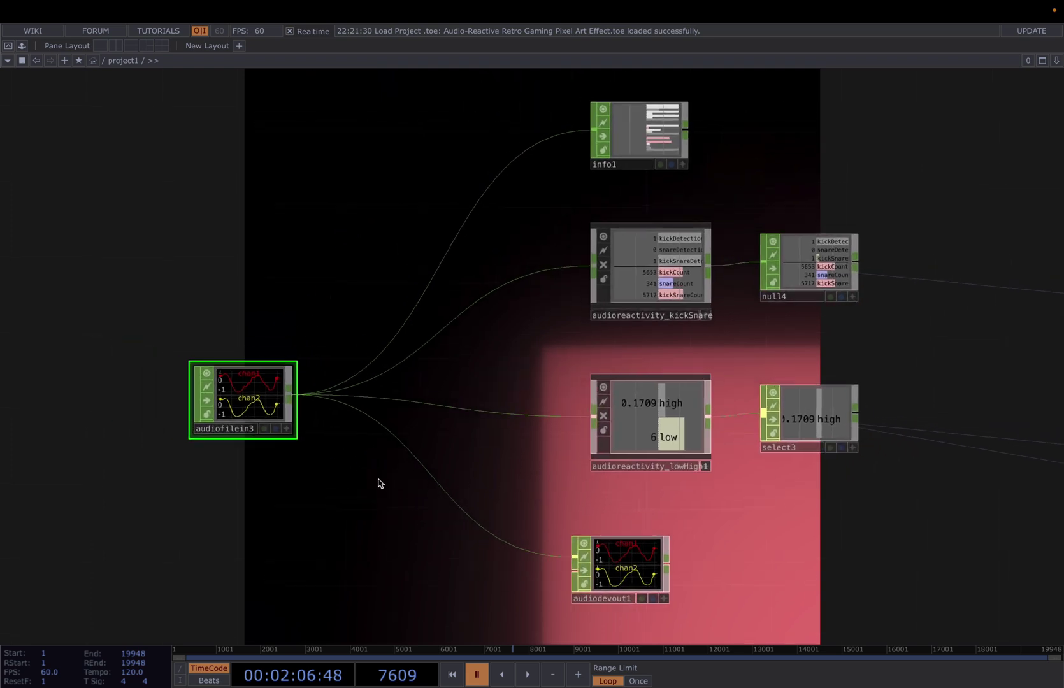
click(24, 46)
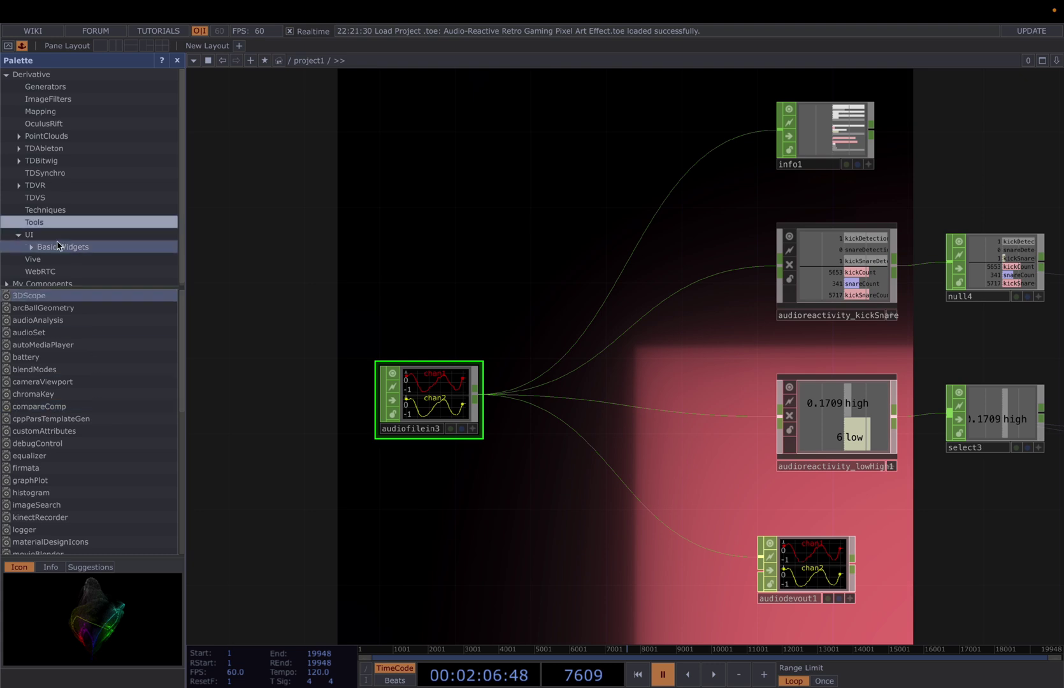
drag(38, 320, 401, 216)
Step: Show the parameters of audioreactivity_kickSnare and examine its kick and snare controls and output channels
key(p)
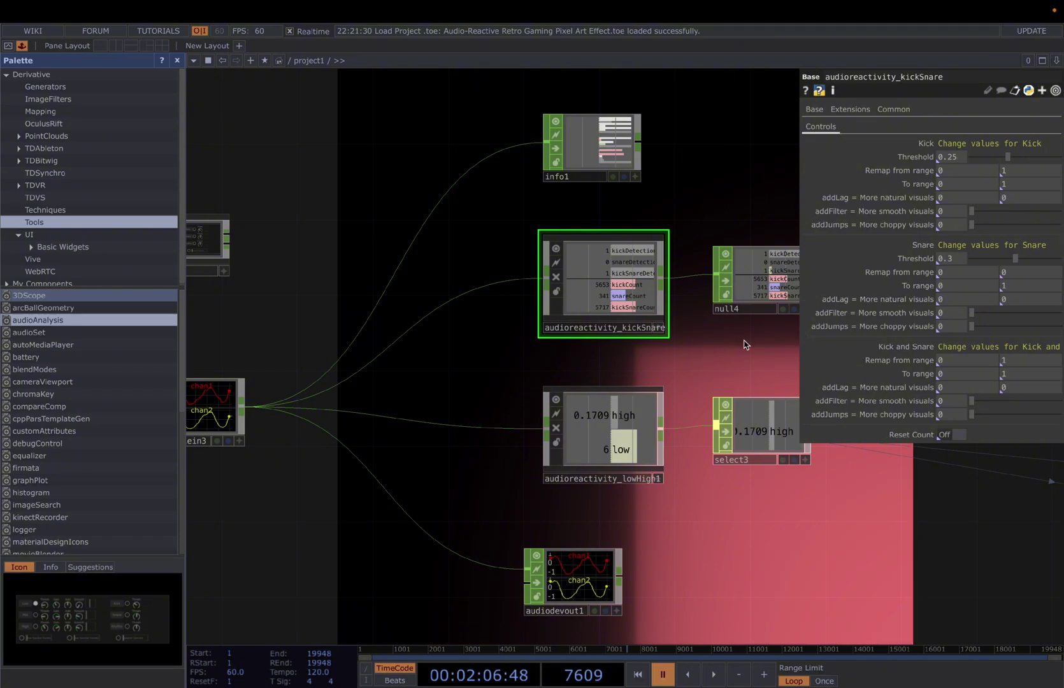
drag(746, 344, 653, 342)
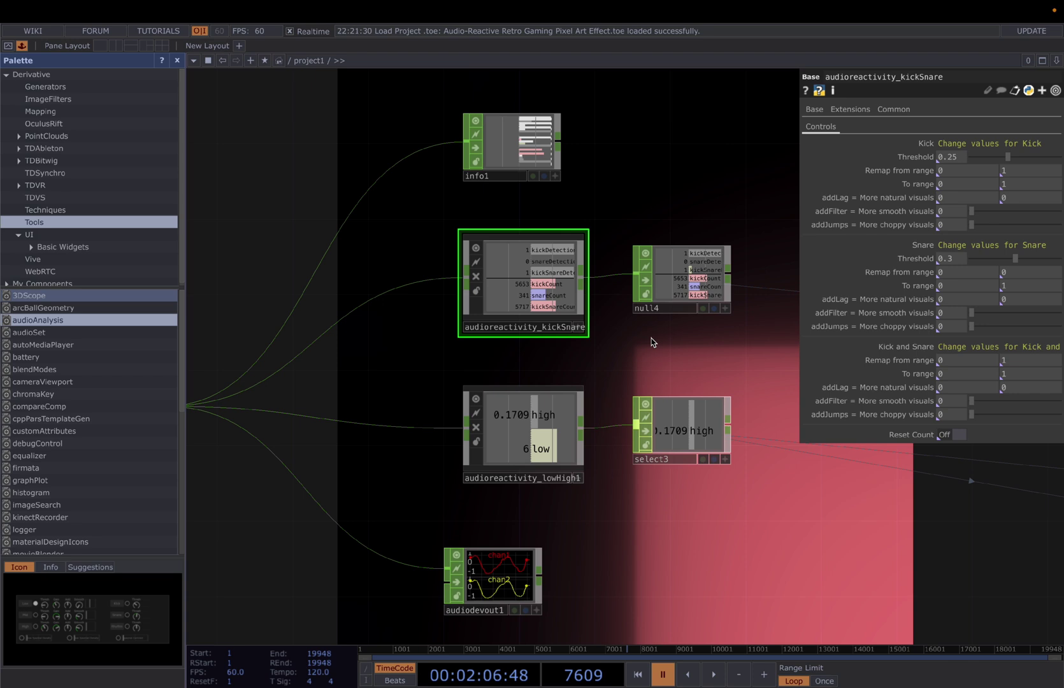
drag(651, 342, 614, 334)
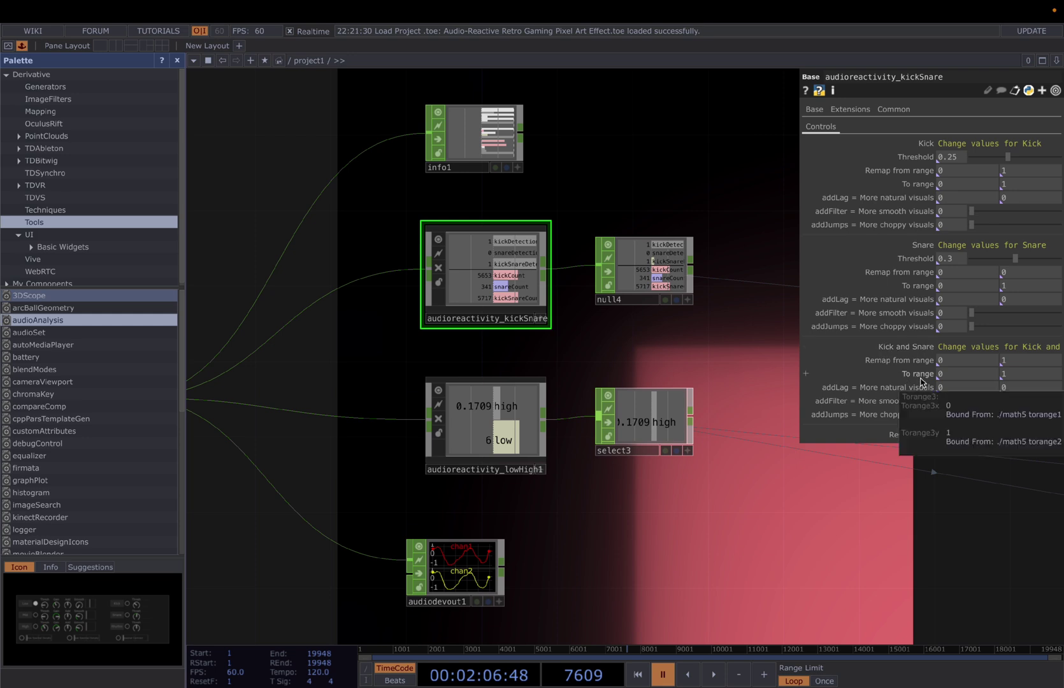
scroll(515, 288, up, 2)
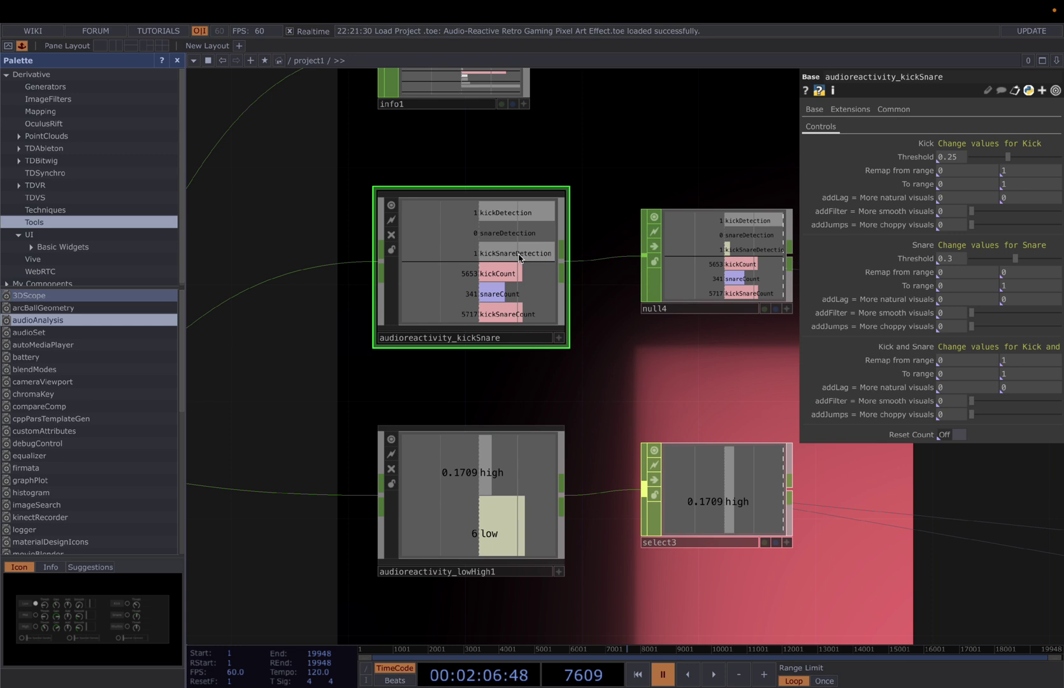
scroll(506, 287, down, 1)
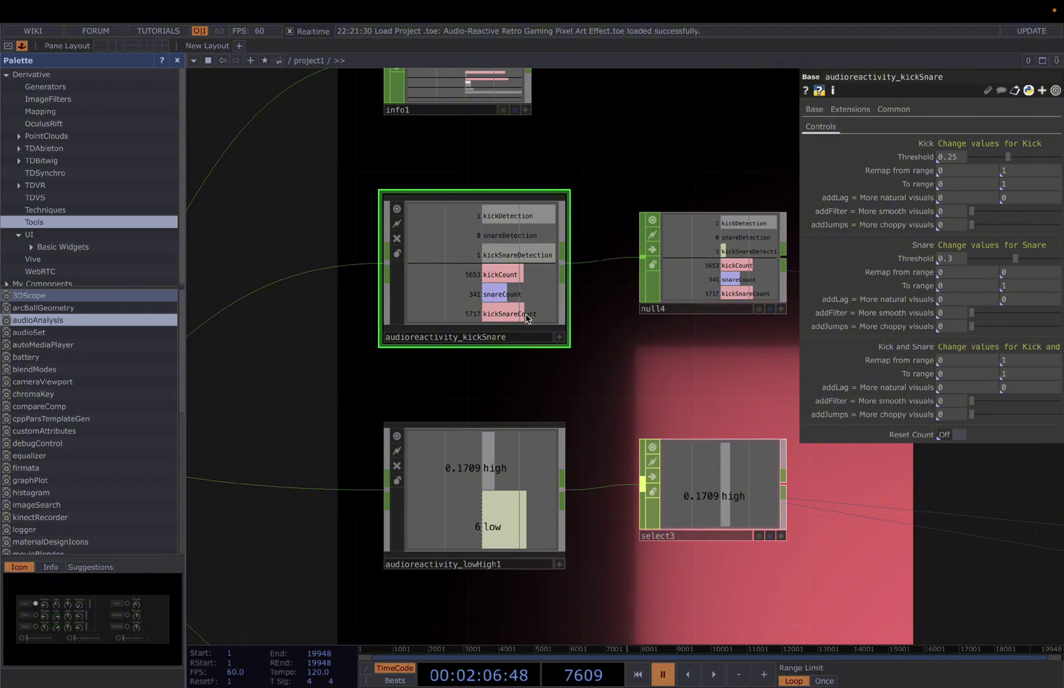
drag(645, 355, 597, 348)
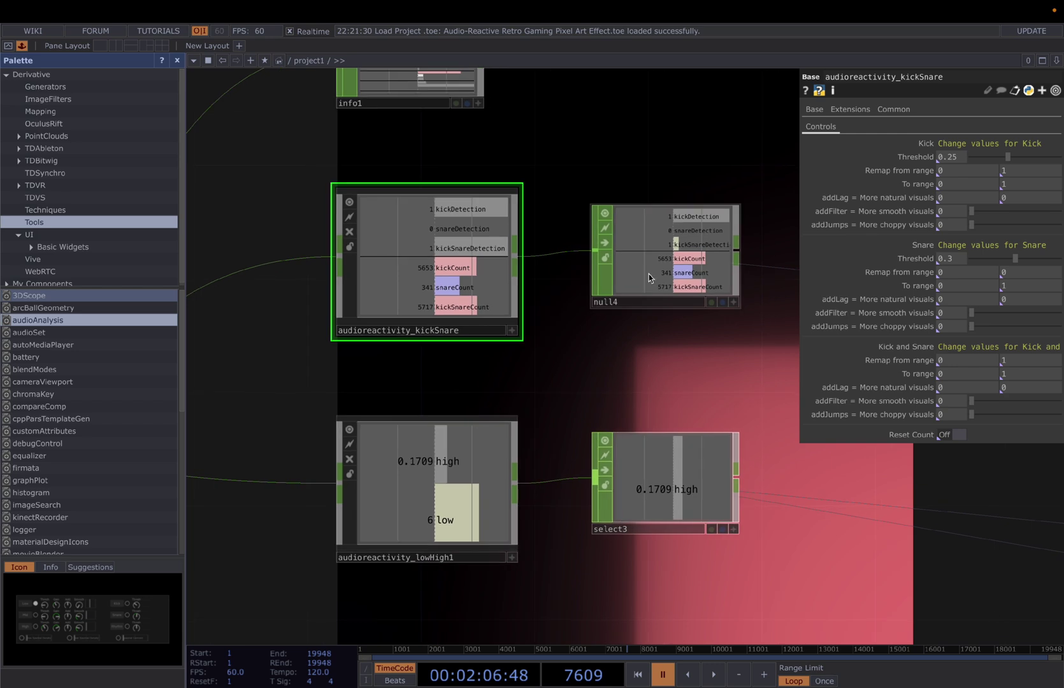
Step: Copy the kickDetection channel of null4 for export
click(653, 256)
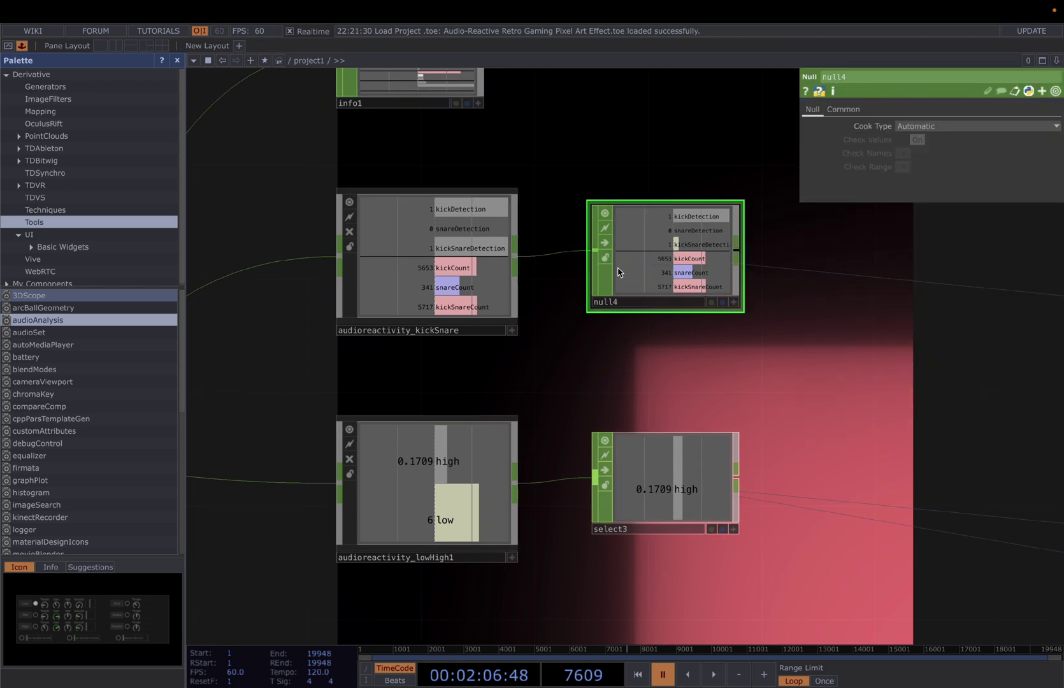
click(703, 216)
click(735, 304)
Step: Lower the Kick Threshold of audioreactivity_kickSnare to 0.097 and inspect the two values behind the Kick addLag parameter
click(472, 273)
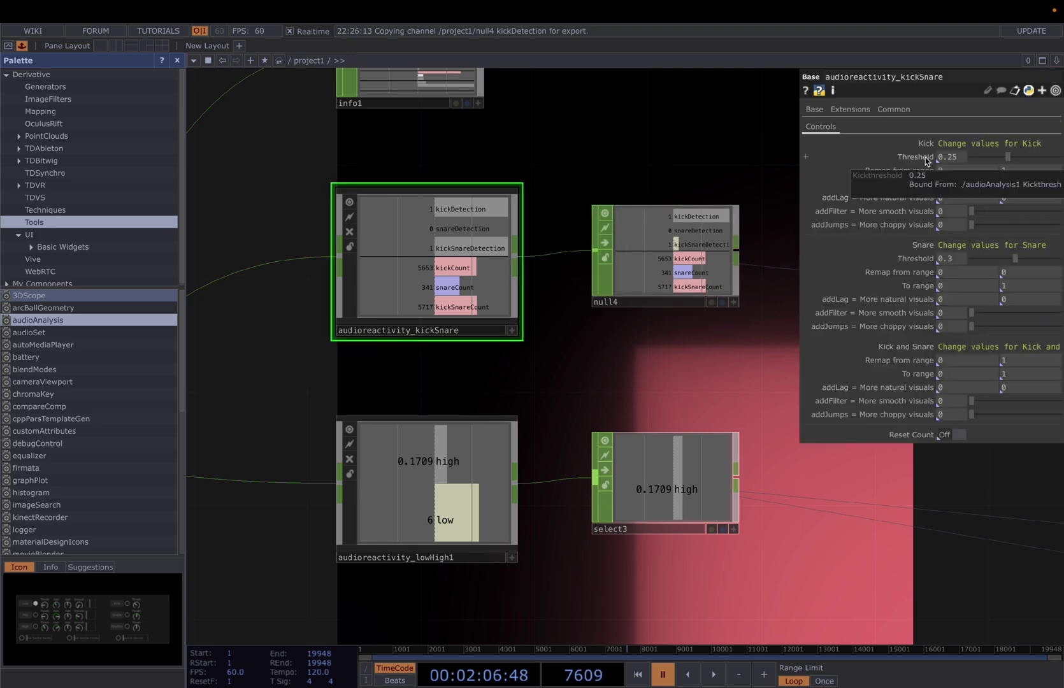
mouse_move(1008, 158)
mouse_down()
mouse_move(987, 160)
mouse_move(1020, 160)
mouse_move(996, 165)
mouse_up()
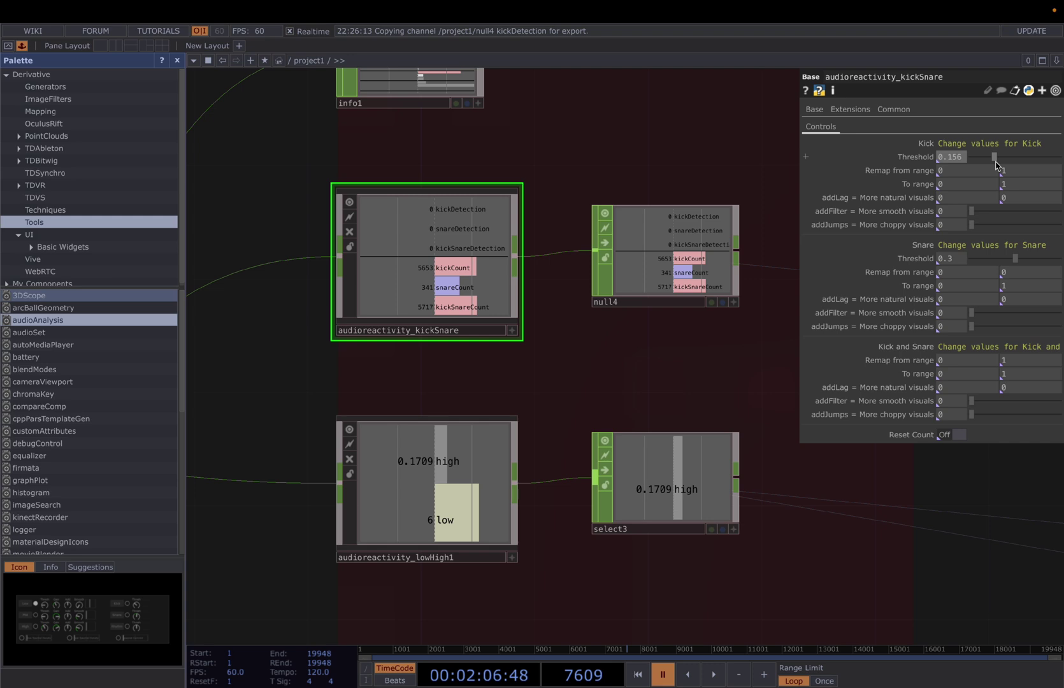
drag(996, 165, 986, 164)
click(923, 198)
click(927, 197)
click(921, 198)
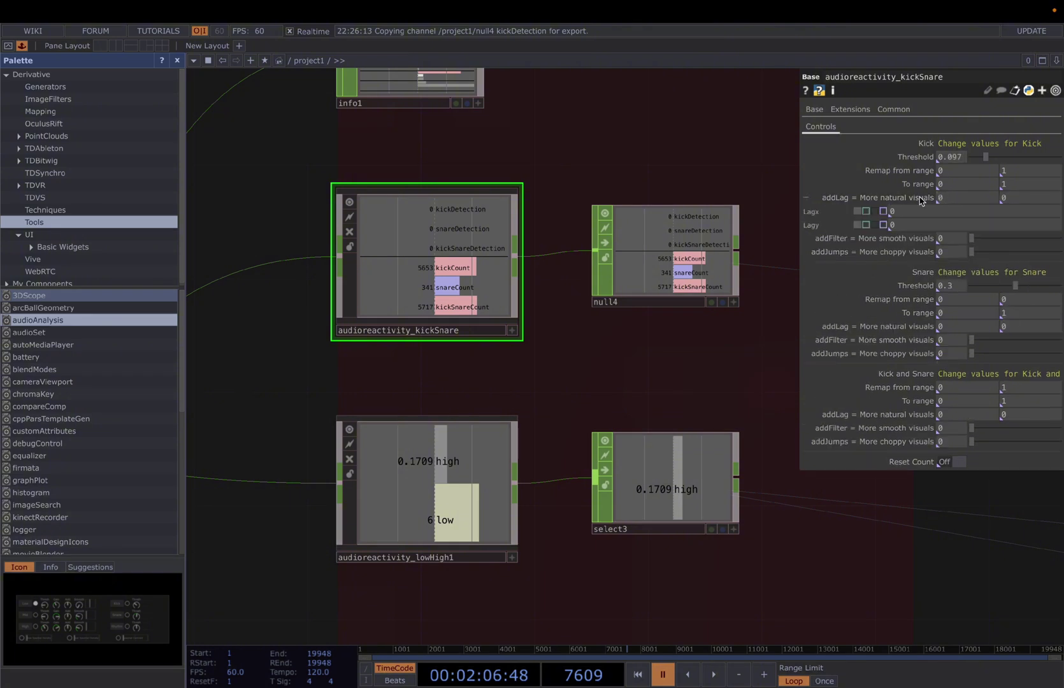
click(921, 199)
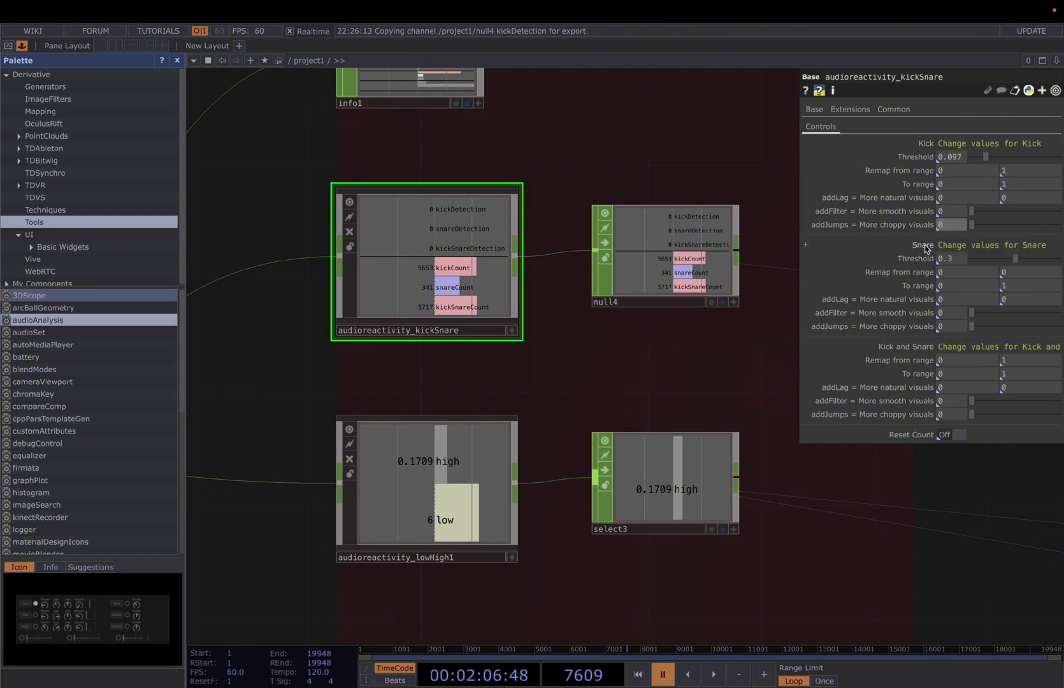
Step: Reset the kick and snare counts of audioreactivity_kickSnare and resume the timeline playback
click(960, 434)
key(space)
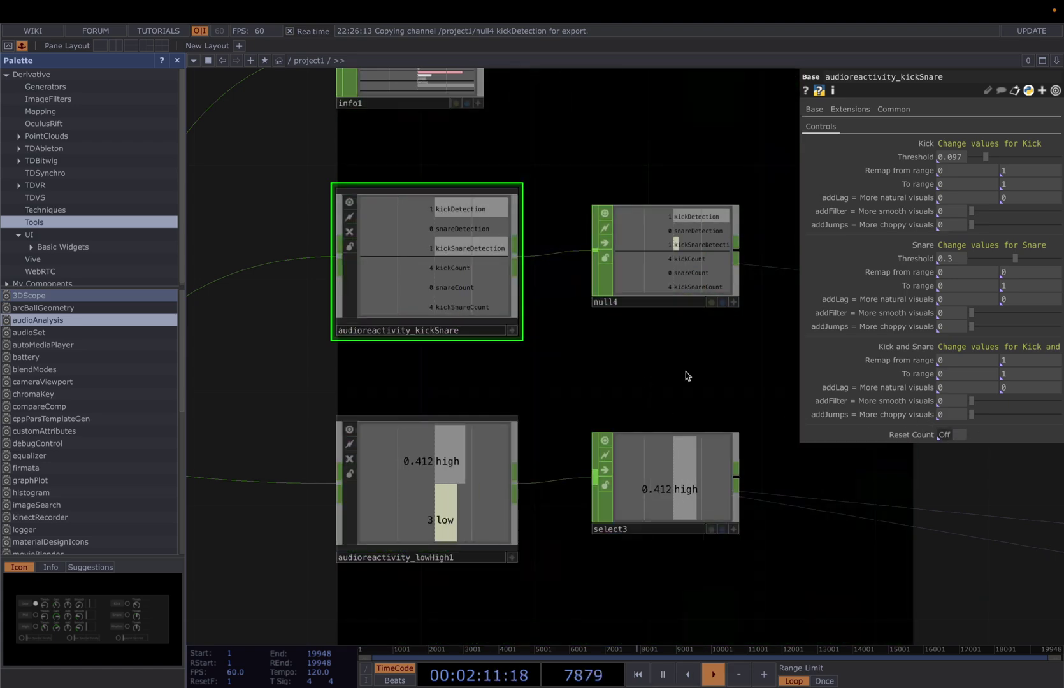
Step: Inspect the parameters of audioreactivity_lowHigh1 and, inside its network, the audioAnalysis1, envelope and 0_to_1 nodes, returning to project1
drag(700, 348, 722, 316)
click(449, 459)
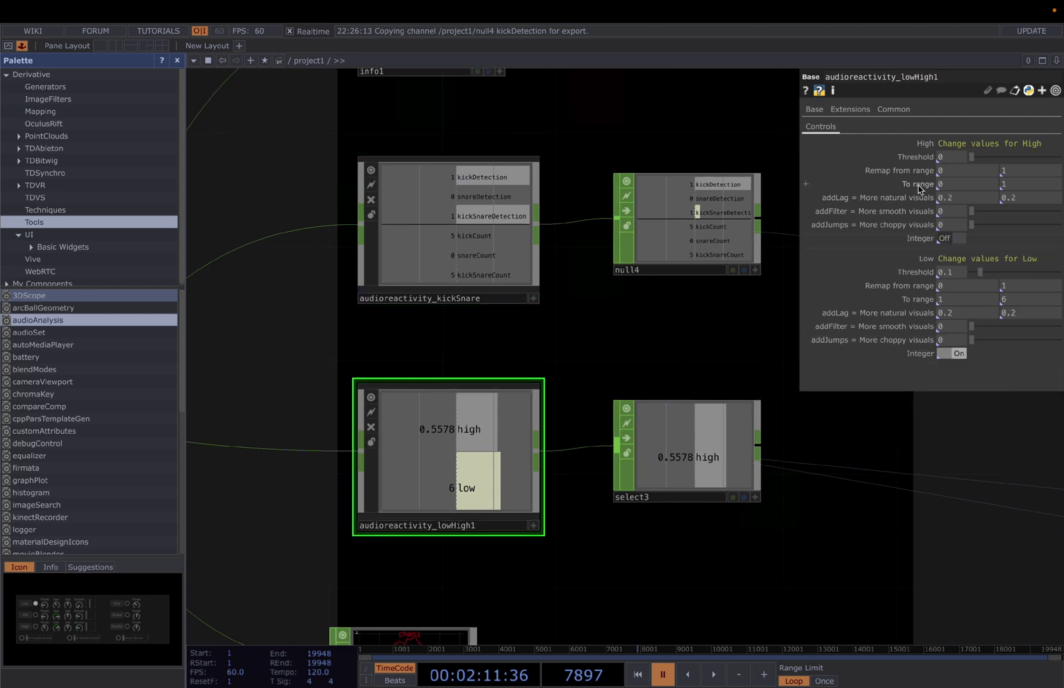
mouse_move(921, 186)
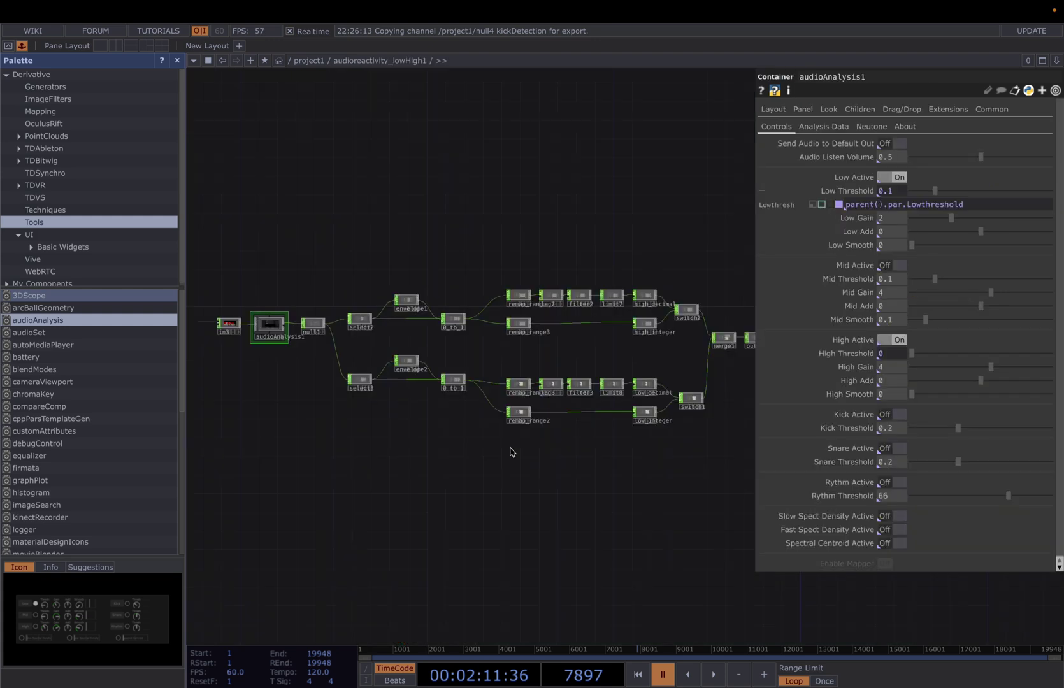
double_click(511, 451)
scroll(417, 340, up, 5)
drag(628, 247, 605, 246)
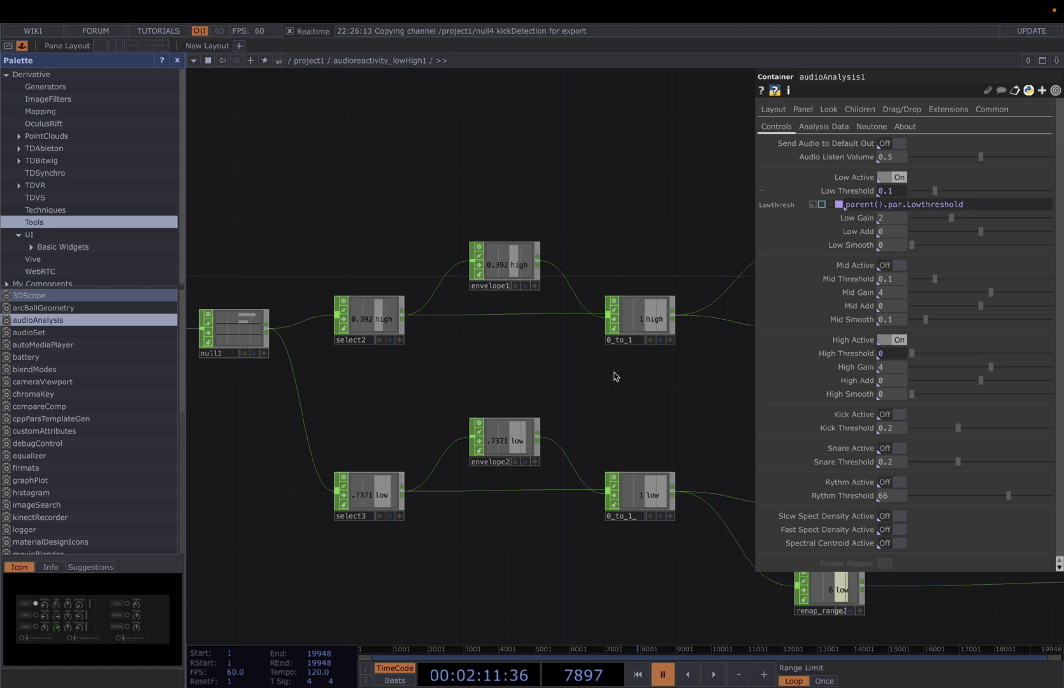
click(656, 316)
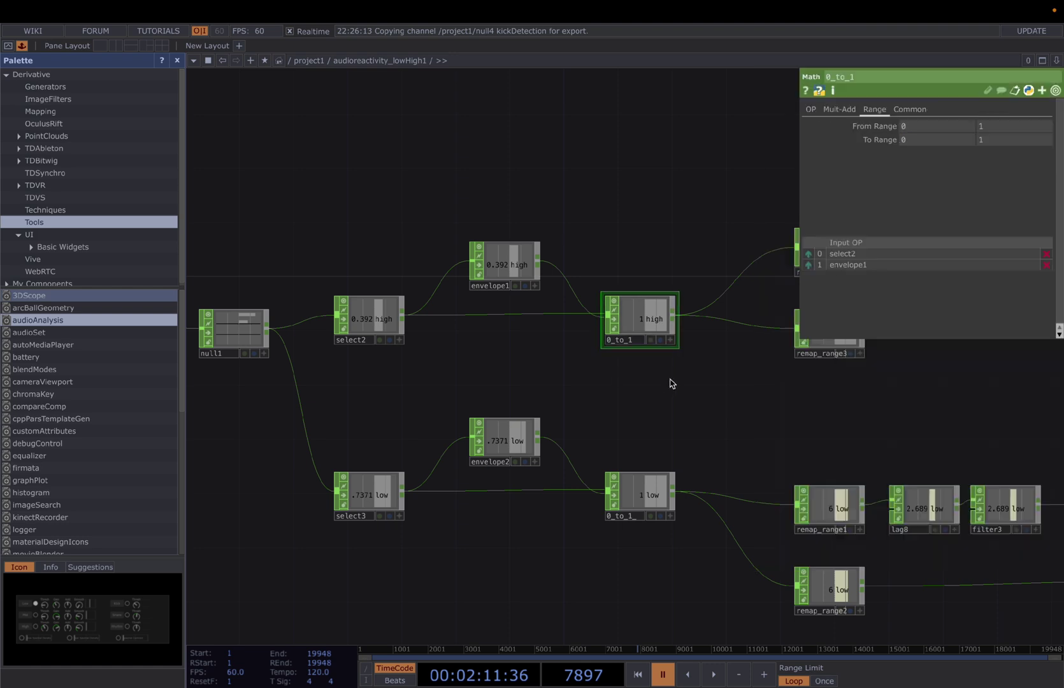
key(u)
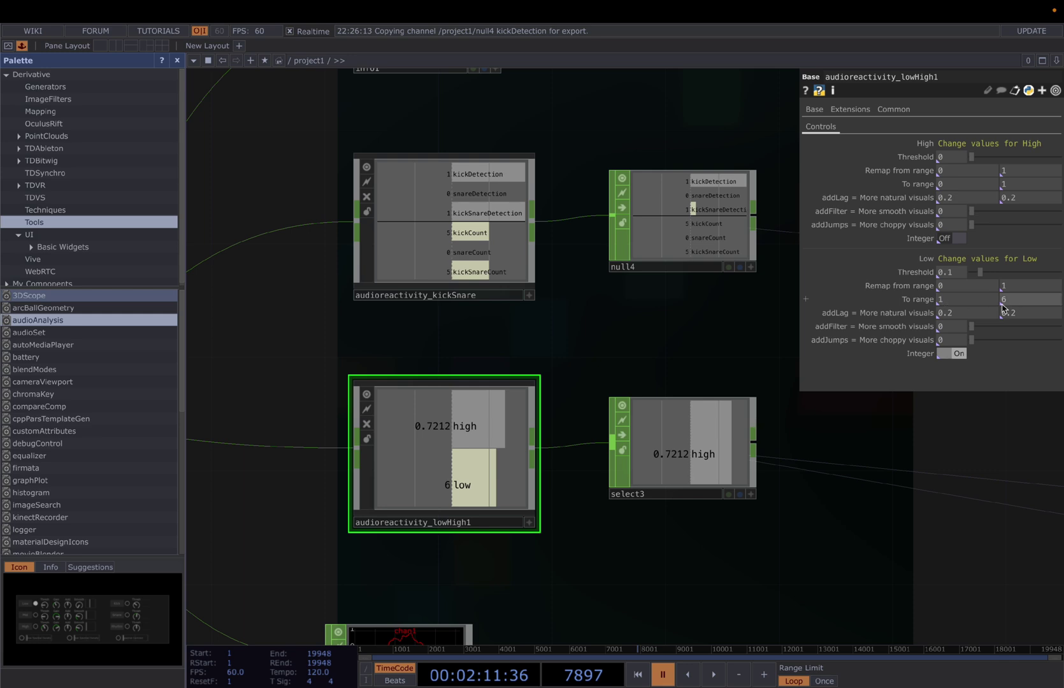
Step: Turn the Low Integer option of audioreactivity_lowHigh1 off and back on to compare the low channel's output
mouse_move(839, 319)
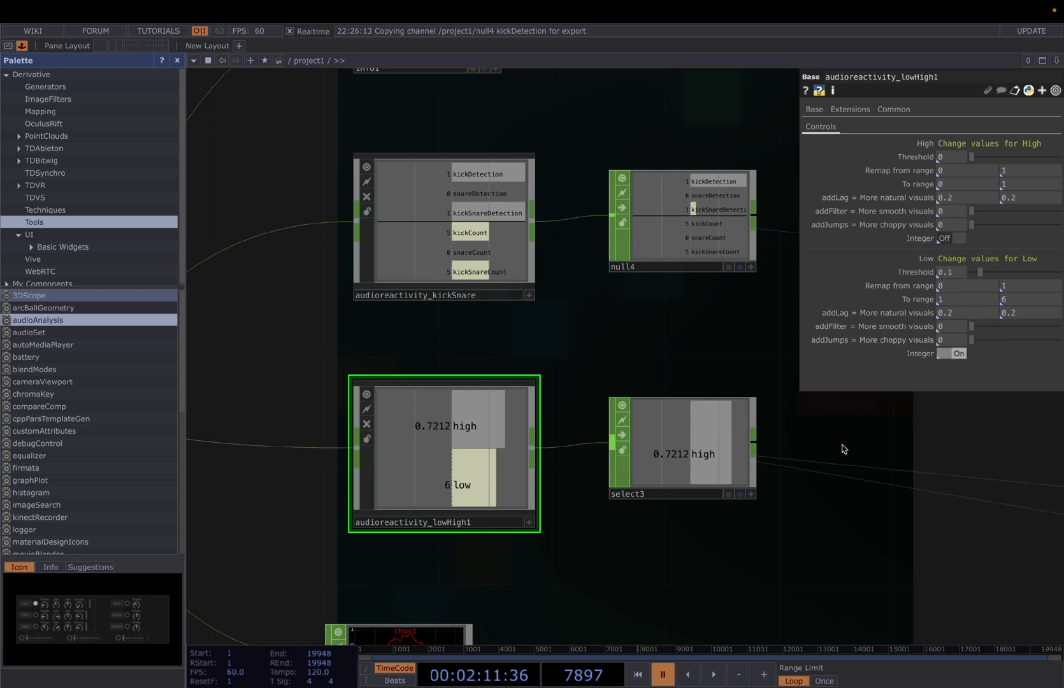
drag(853, 530, 850, 521)
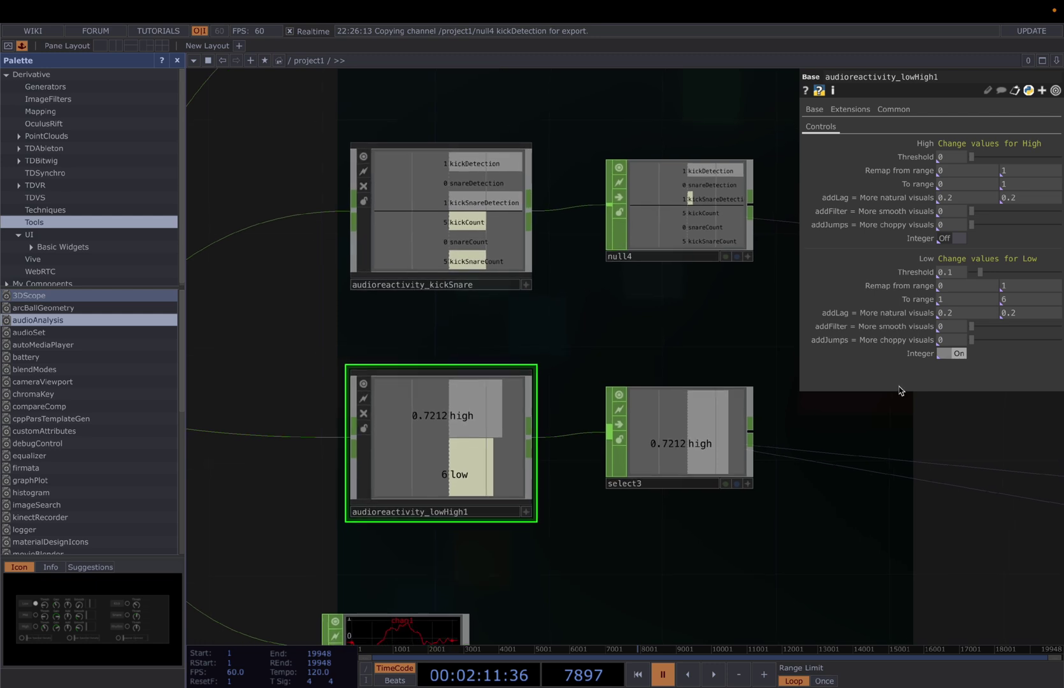
click(958, 354)
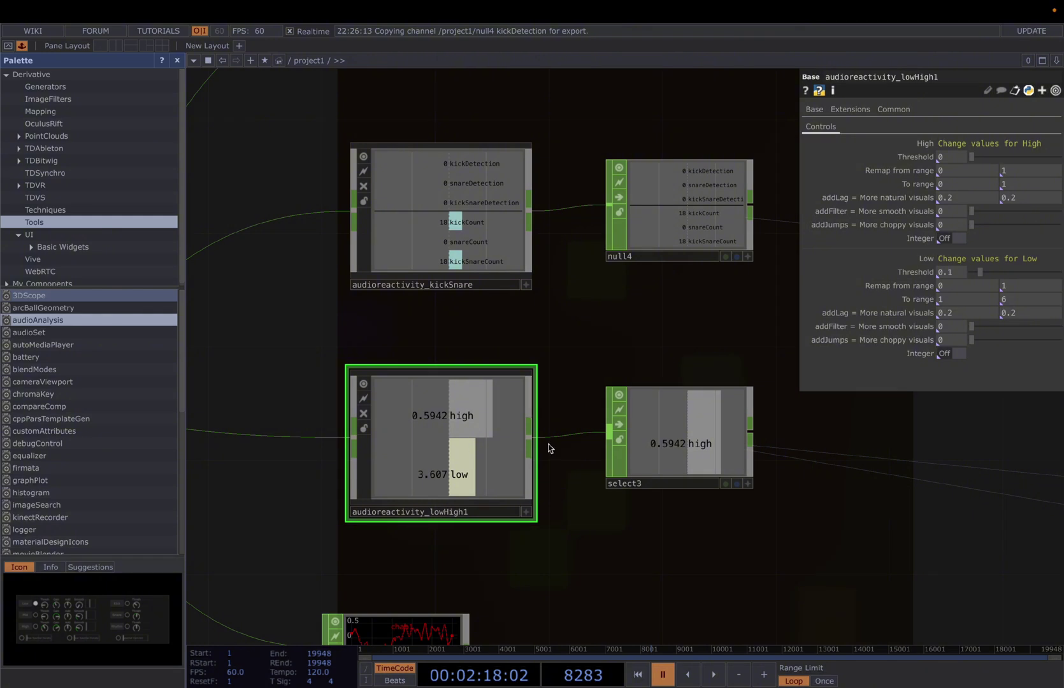
click(958, 353)
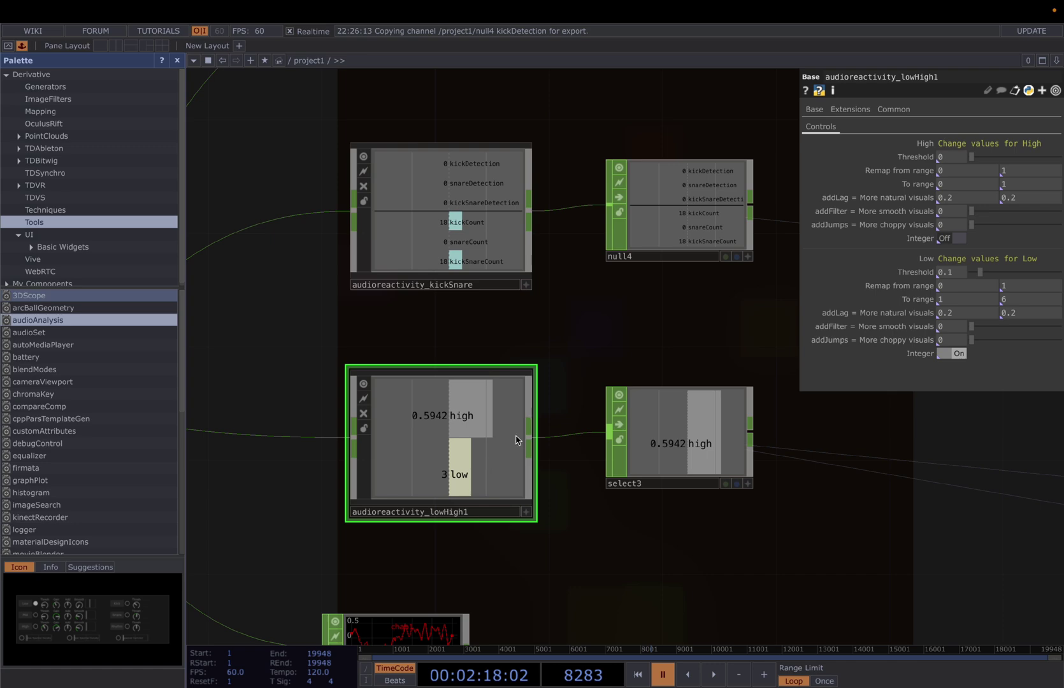
Step: Enter the audioreactivity_lowHigh1 network again to examine its low-channel envelope and remap nodes
key(i)
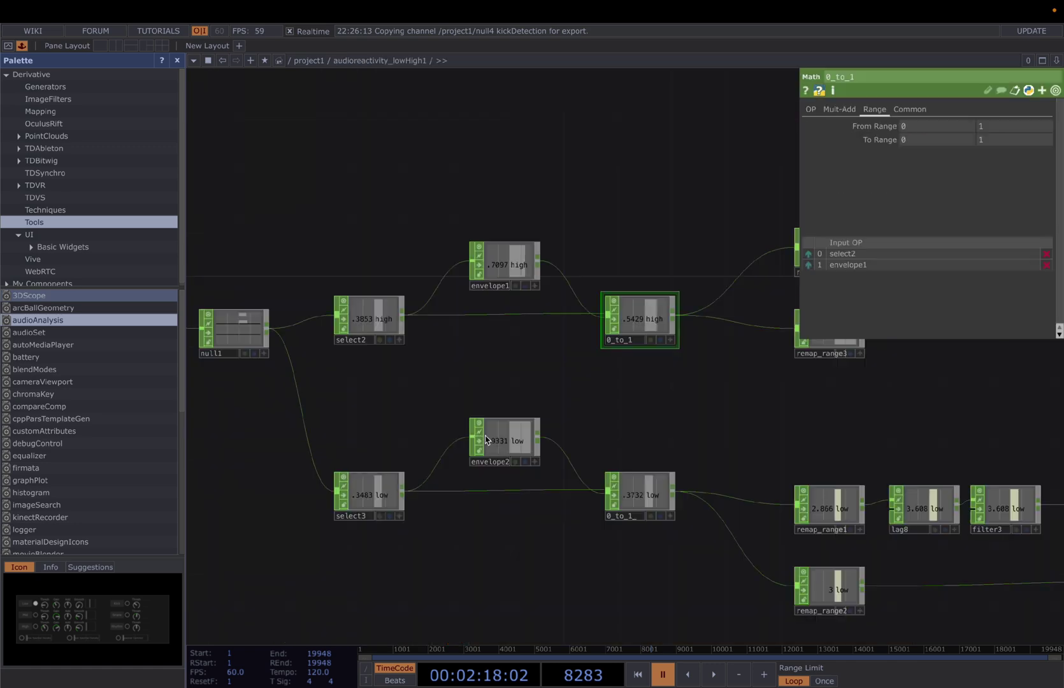
drag(541, 547, 510, 541)
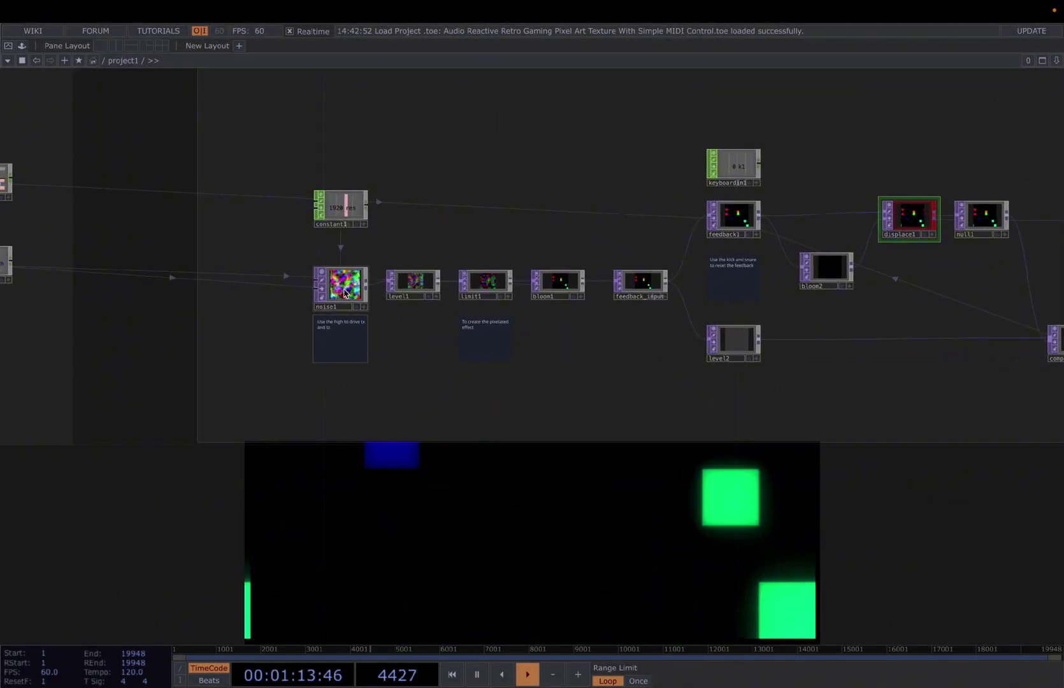
Step: Inspect noise1's transform expressions, constant1's res channel and noise1's common resolution settings
click(345, 291)
key(p)
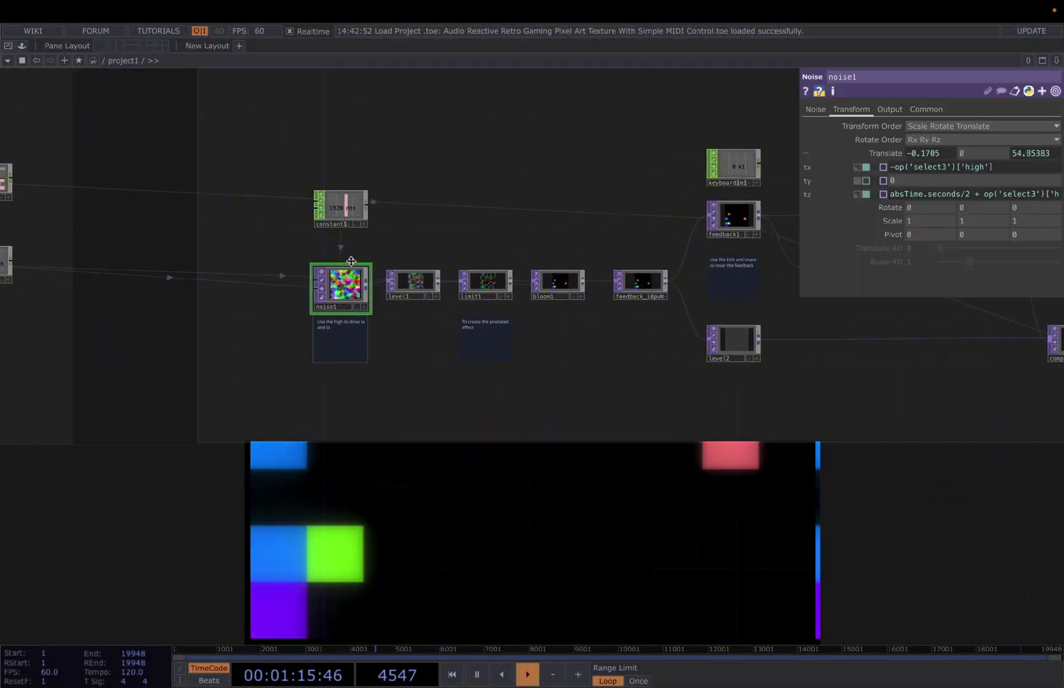
click(349, 207)
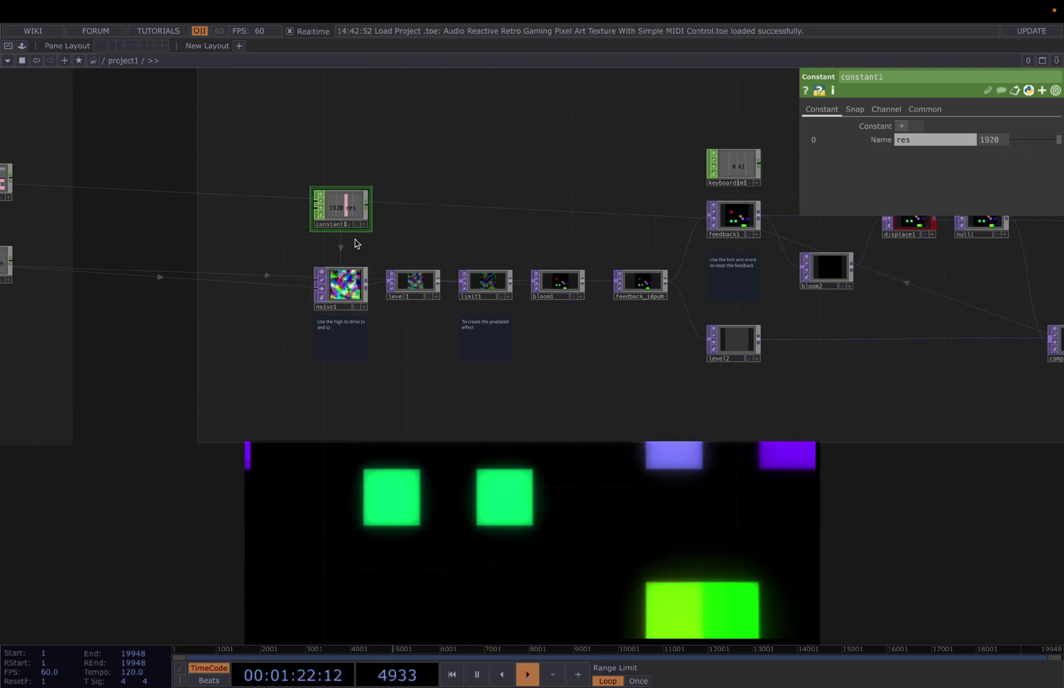
click(349, 293)
click(926, 109)
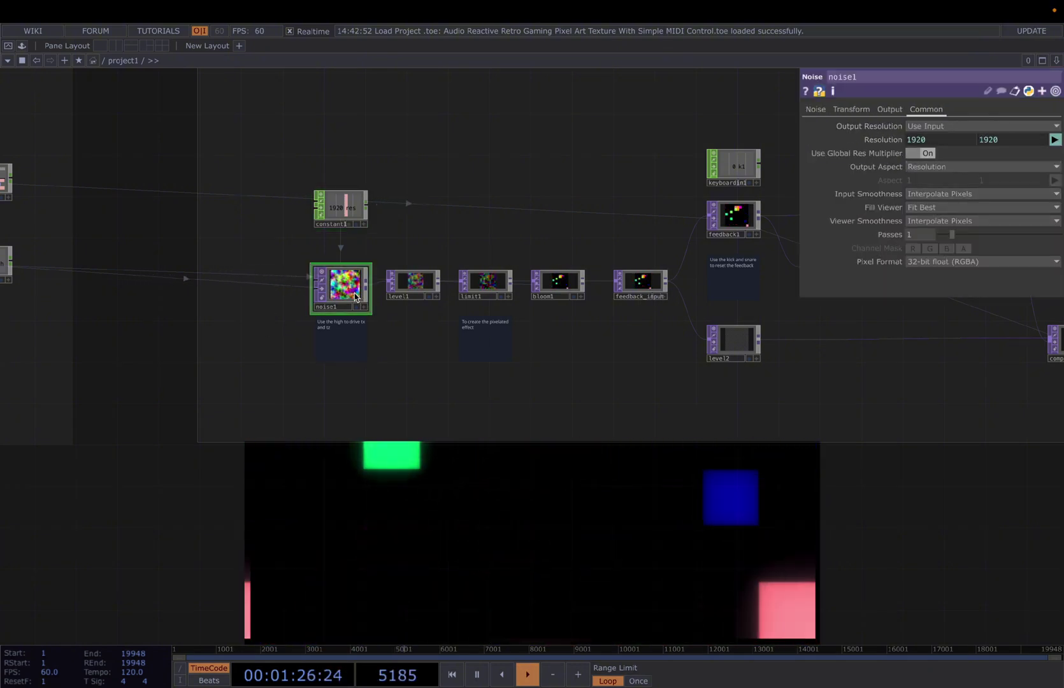
Step: Review noise1's noise settings and the op('select3')['high'] part of its Z translate expression
click(809, 110)
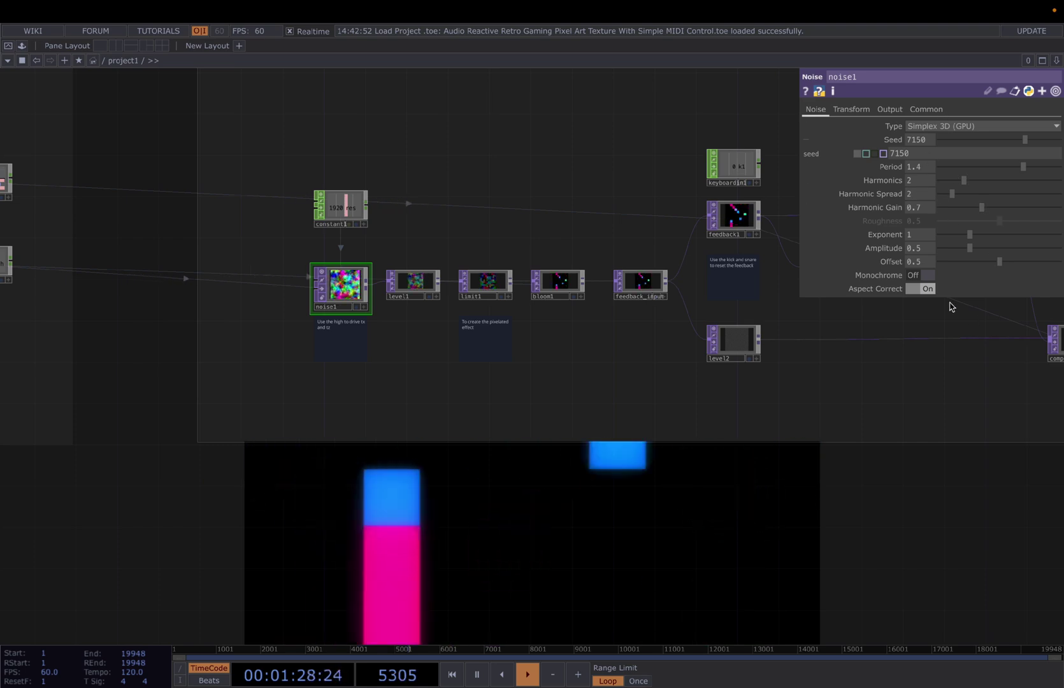
click(853, 109)
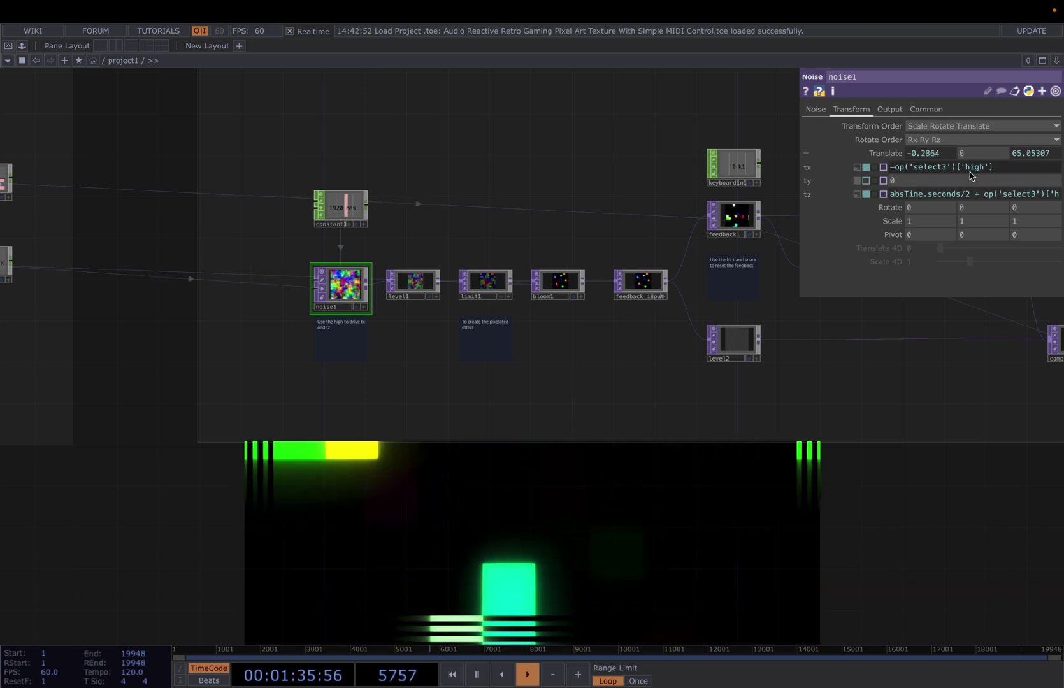
drag(985, 194, 1062, 194)
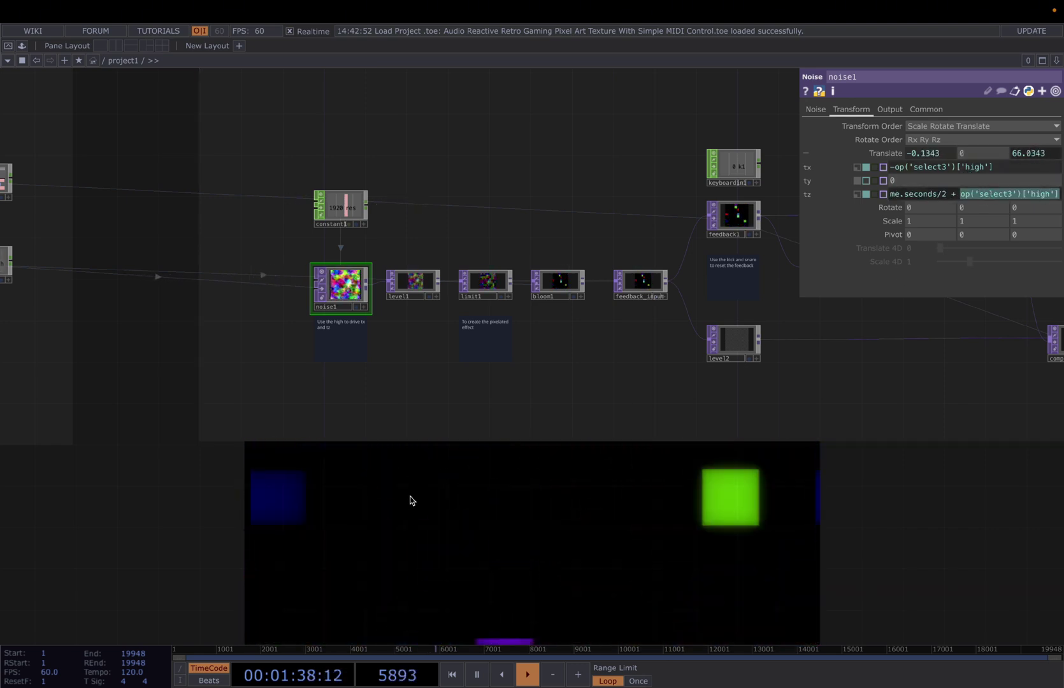
click(412, 502)
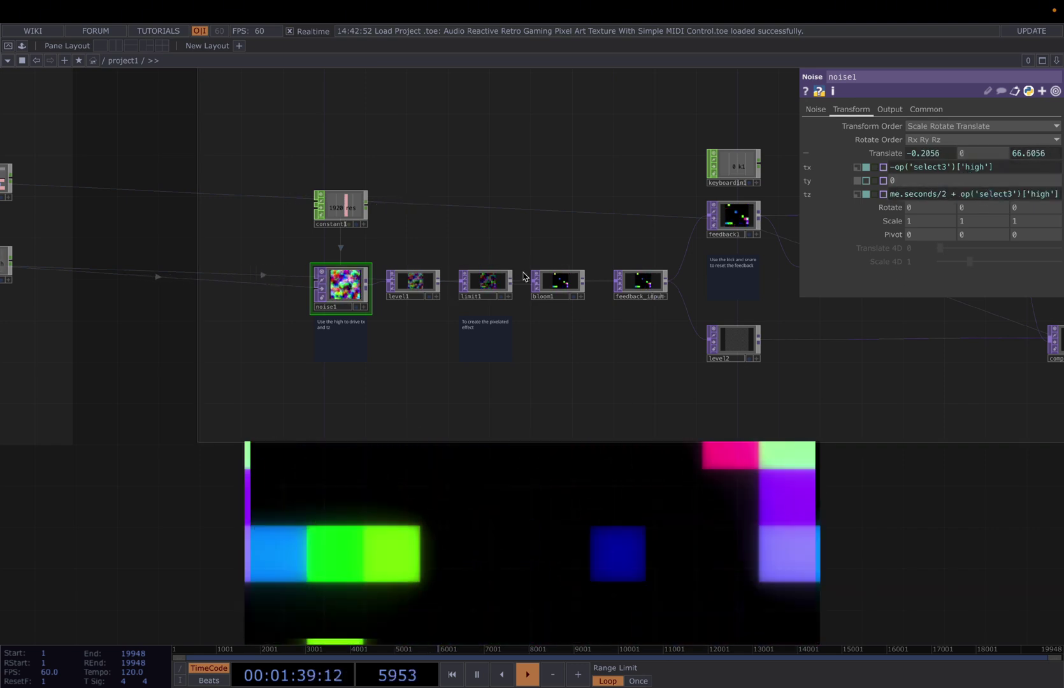
Step: Inspect level1, pause the timeline, and examine limit1's quantize settings and bloom1's pre-black level expression
drag(402, 300, 311, 290)
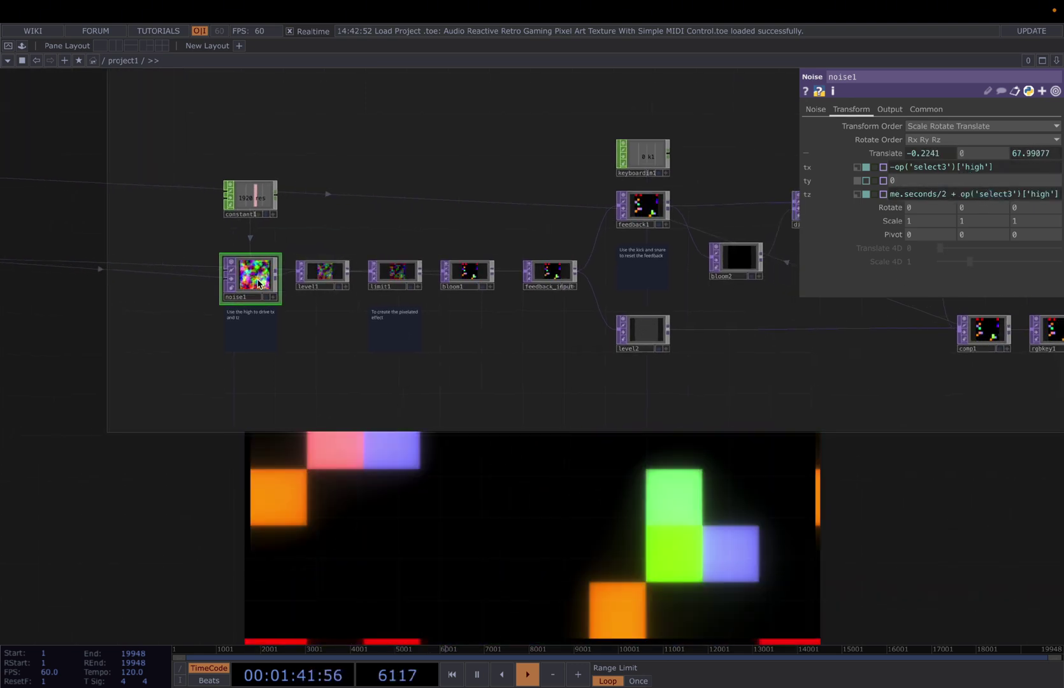
click(322, 273)
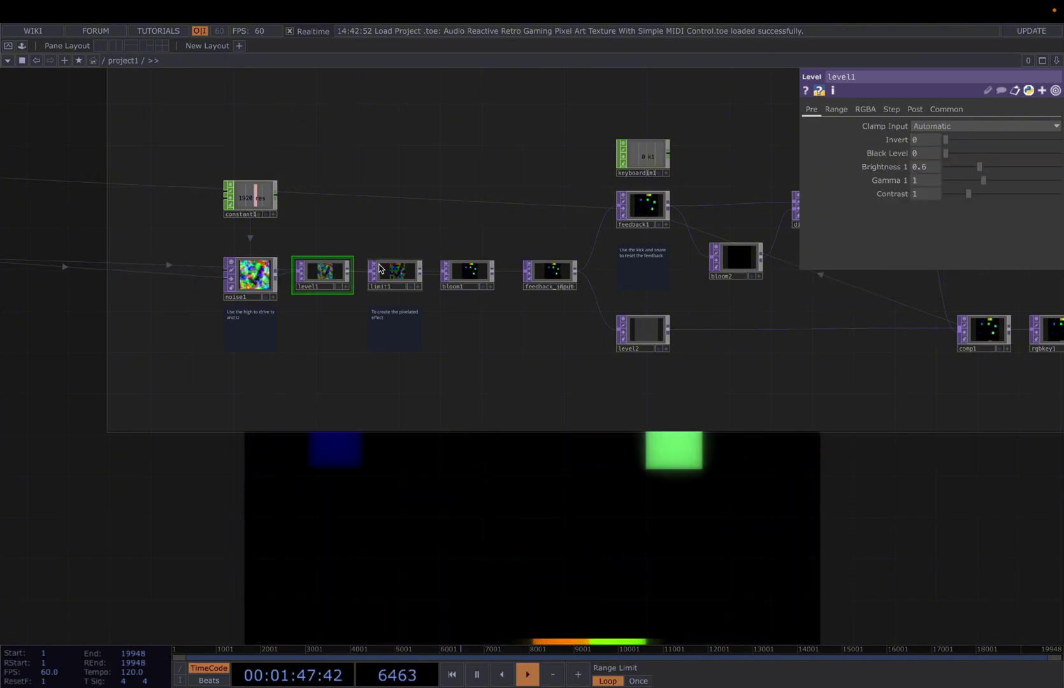
key(space)
click(396, 273)
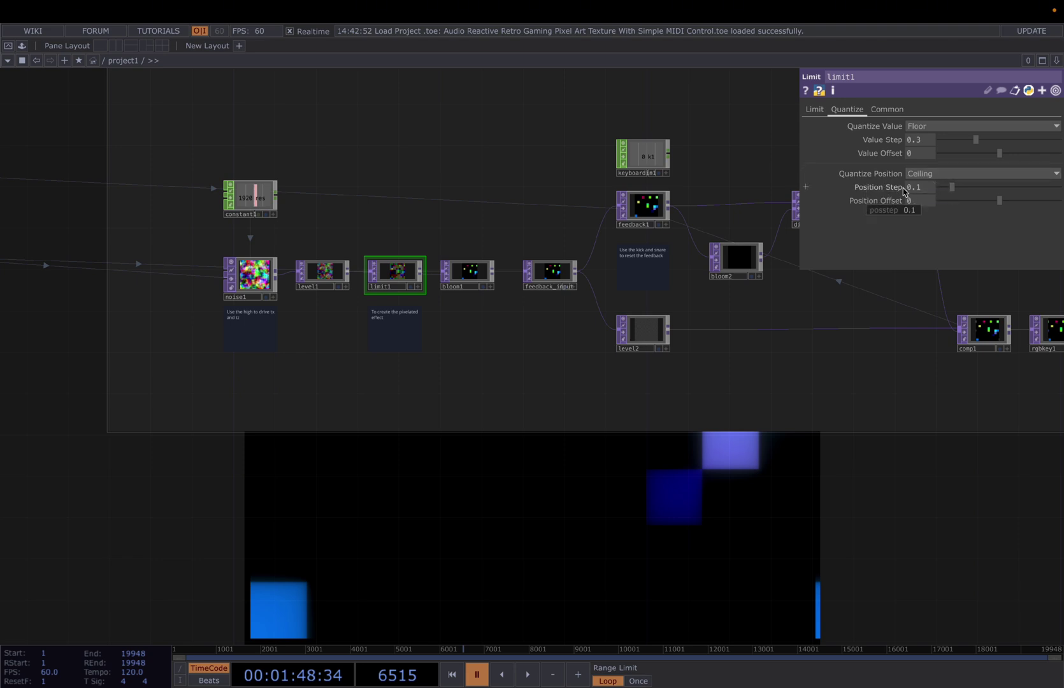
click(474, 273)
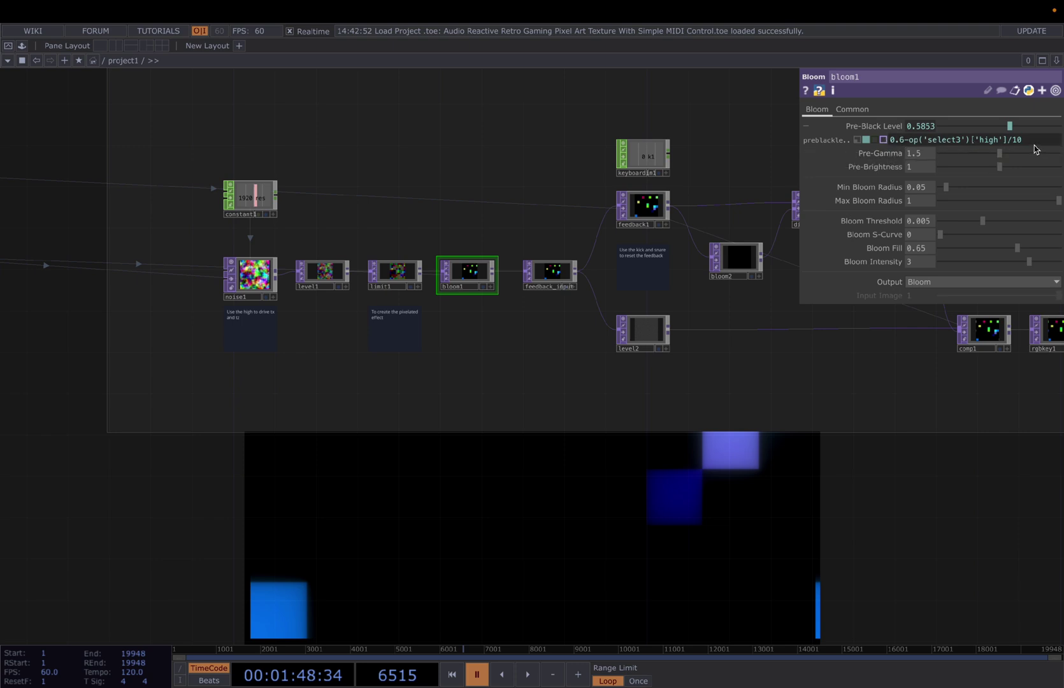
mouse_move(1036, 144)
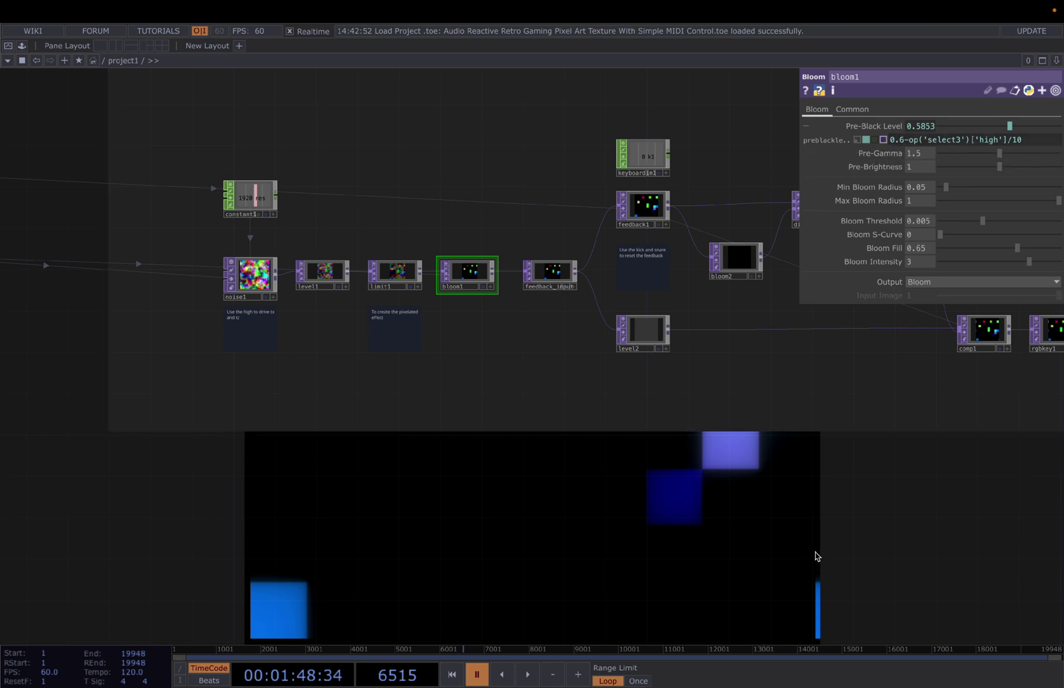
Step: Examine the feedback_input null and compare the noise1 and limit1 outputs side by side in the network background
drag(822, 532, 594, 473)
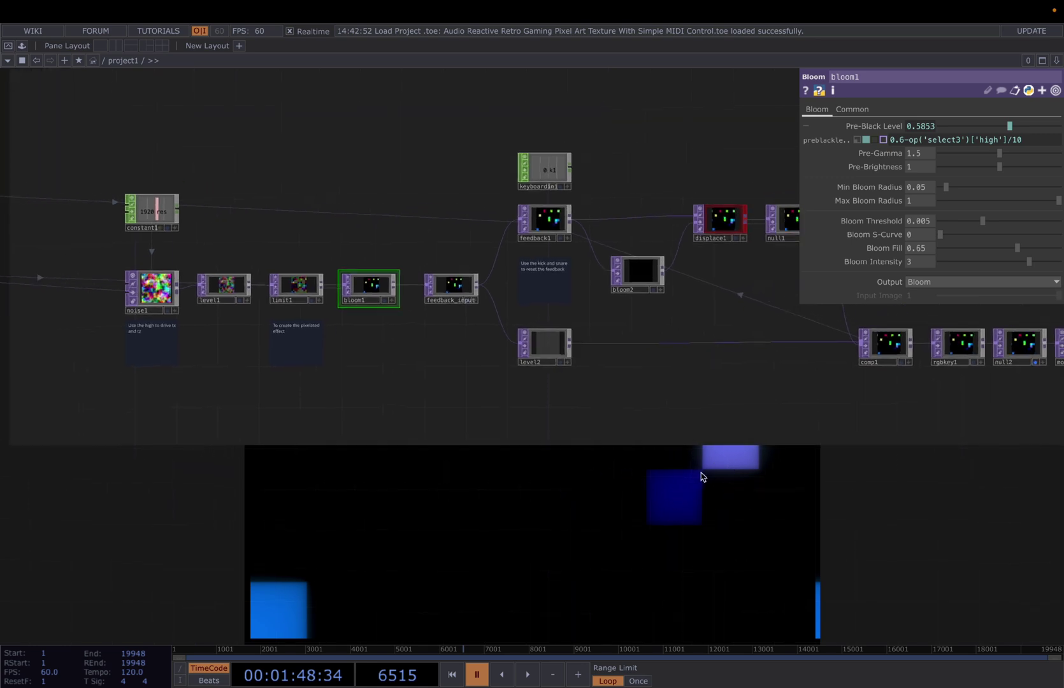
scroll(698, 482, up, 1)
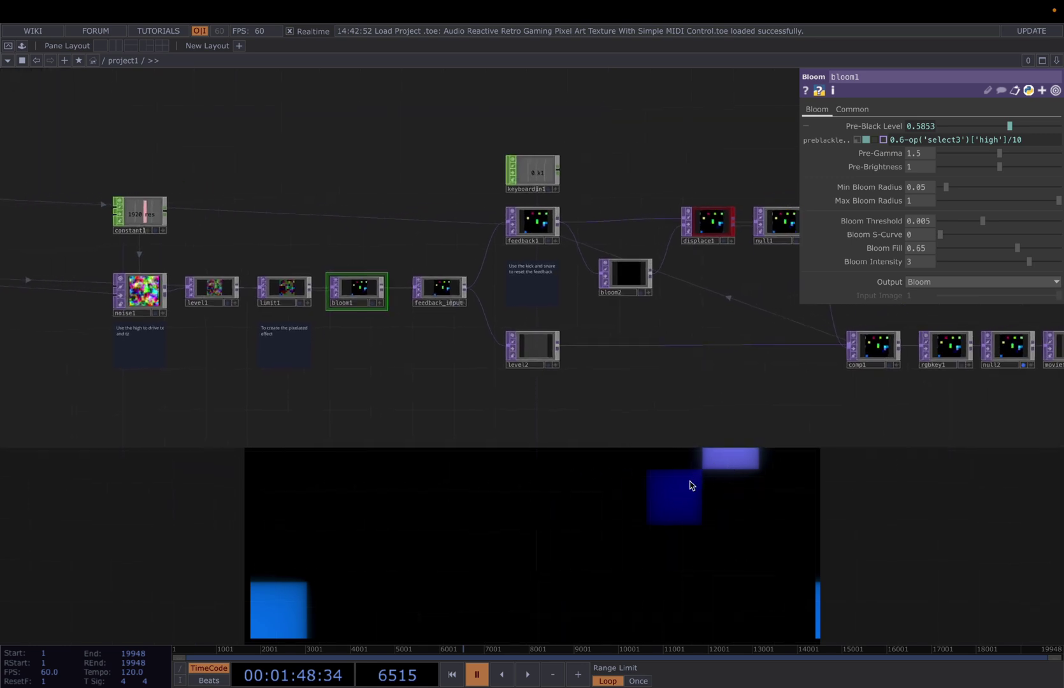
click(440, 296)
scroll(443, 299, up, 1)
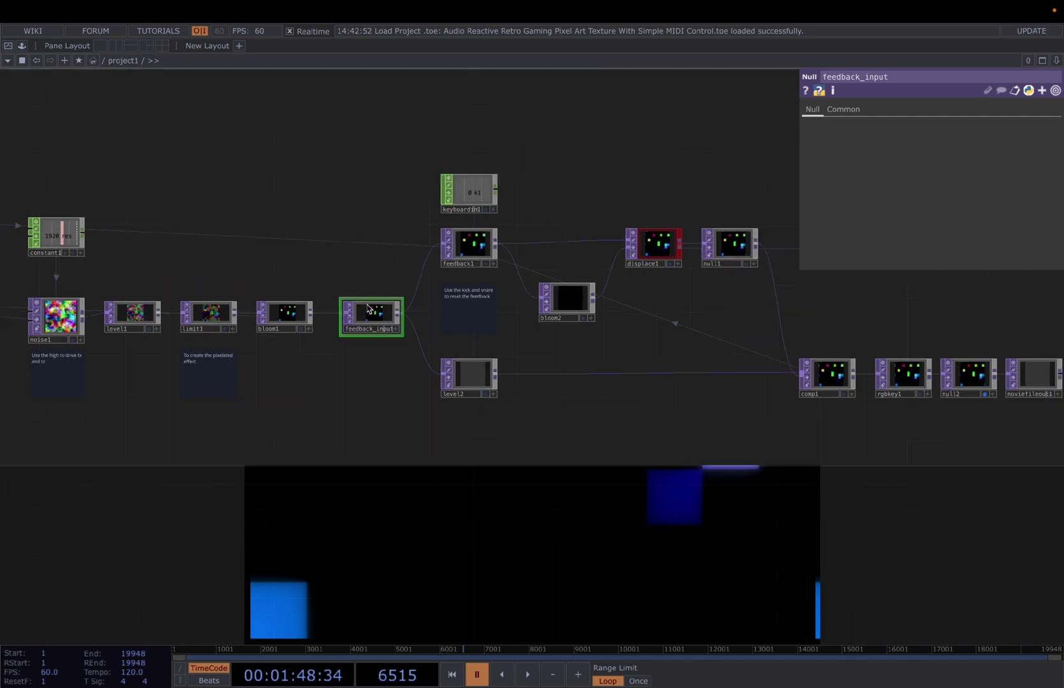
scroll(381, 322, up, 4)
scroll(385, 331, down, 5)
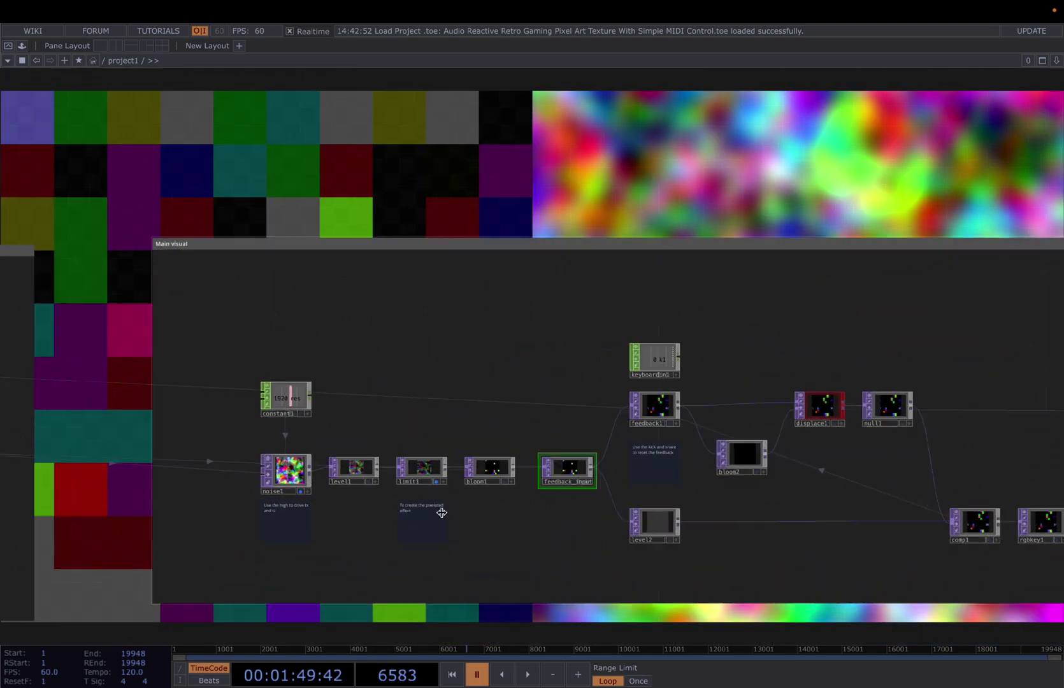
Step: Inspect limit1's quantize parameters against its pixelated output and turn off noise1's background display
click(422, 467)
key(p)
drag(643, 136, 642, 273)
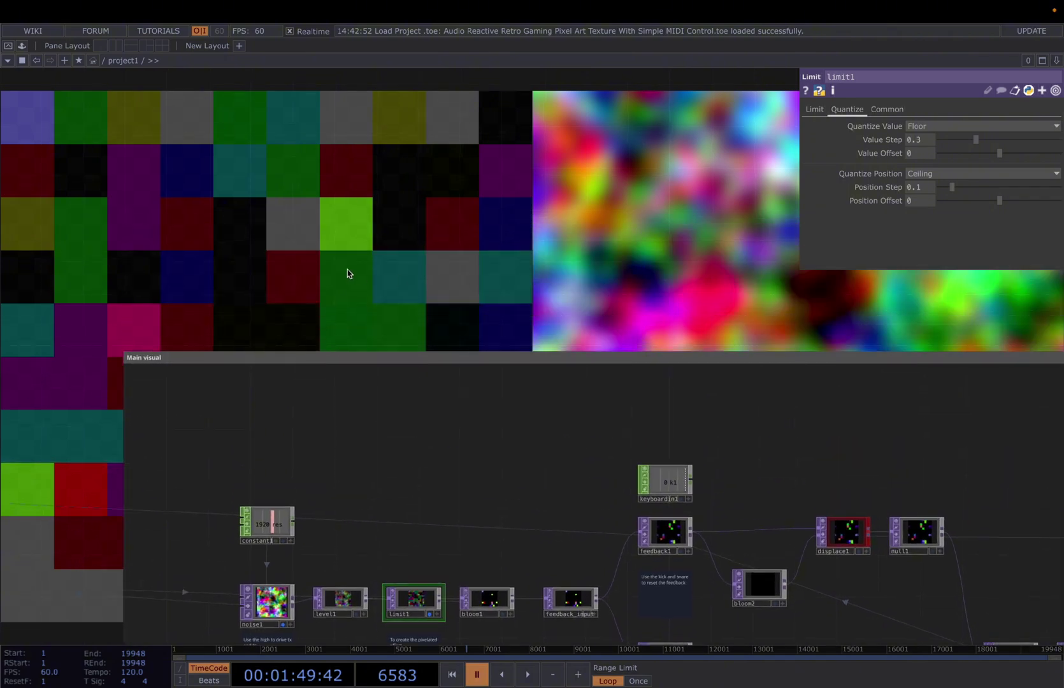
drag(521, 244, 499, 170)
click(263, 559)
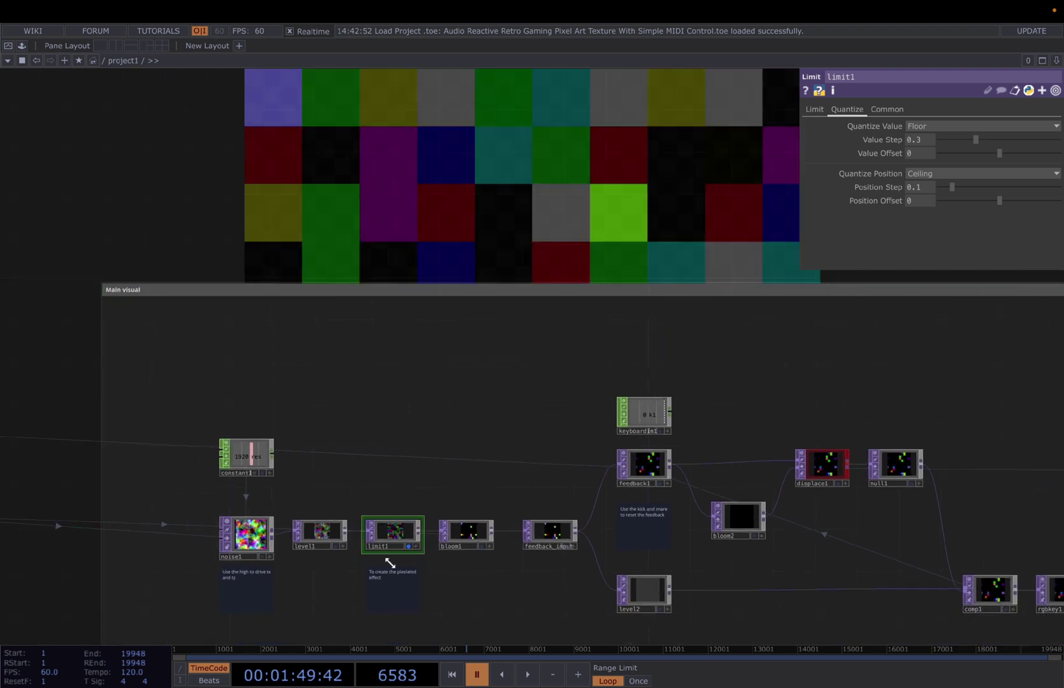
Step: Show bloom1's output beside limit1's in the background and examine how its pre-black level isolates the bright pixels
click(480, 547)
drag(673, 183, 696, 335)
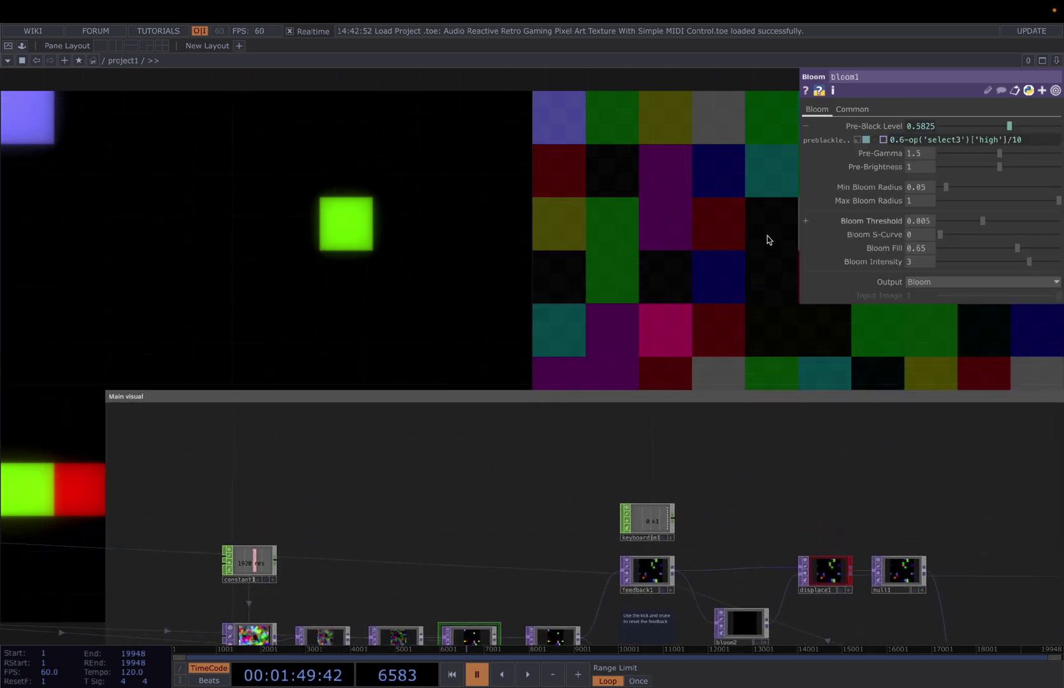
drag(567, 293, 573, 347)
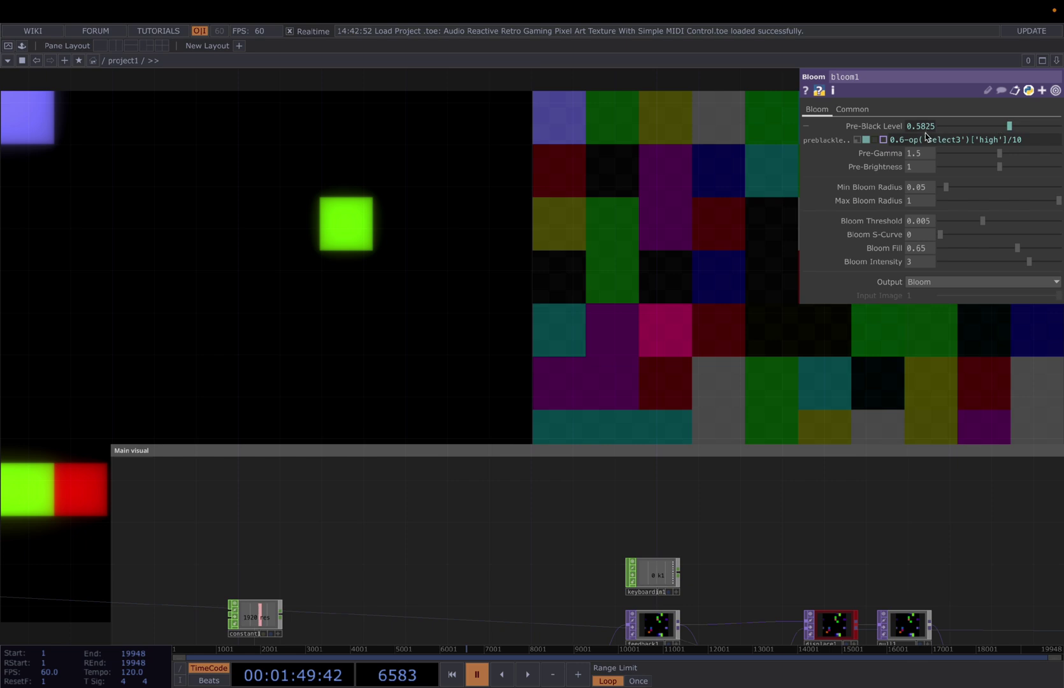
drag(415, 254, 458, 293)
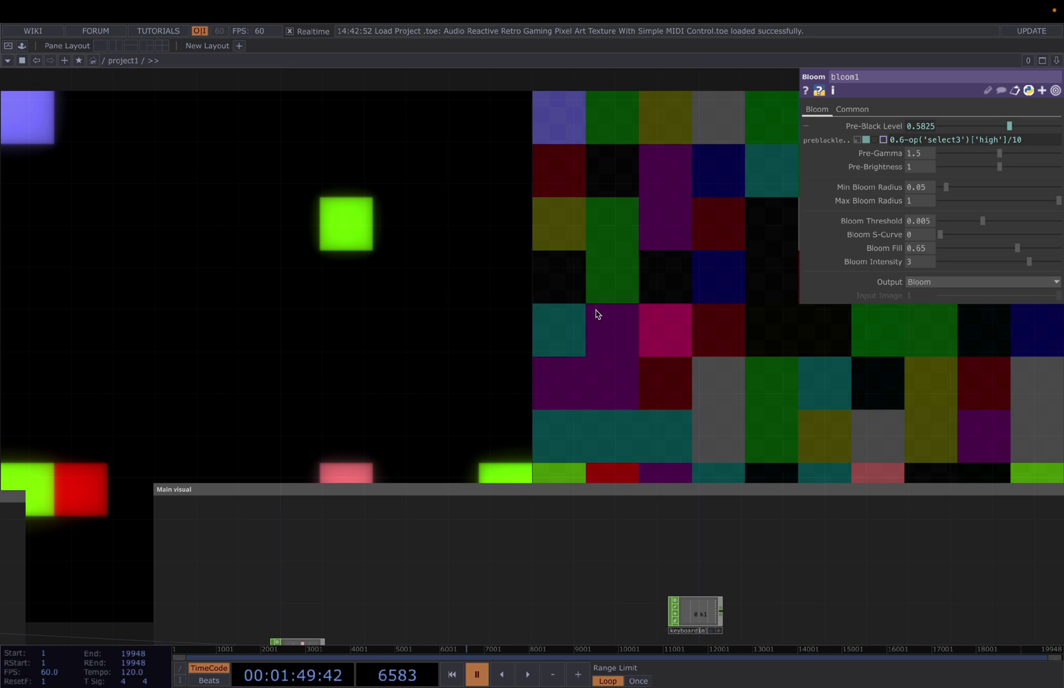
drag(648, 323, 539, 335)
drag(682, 406, 680, 380)
drag(712, 286, 700, 449)
drag(504, 389, 486, 369)
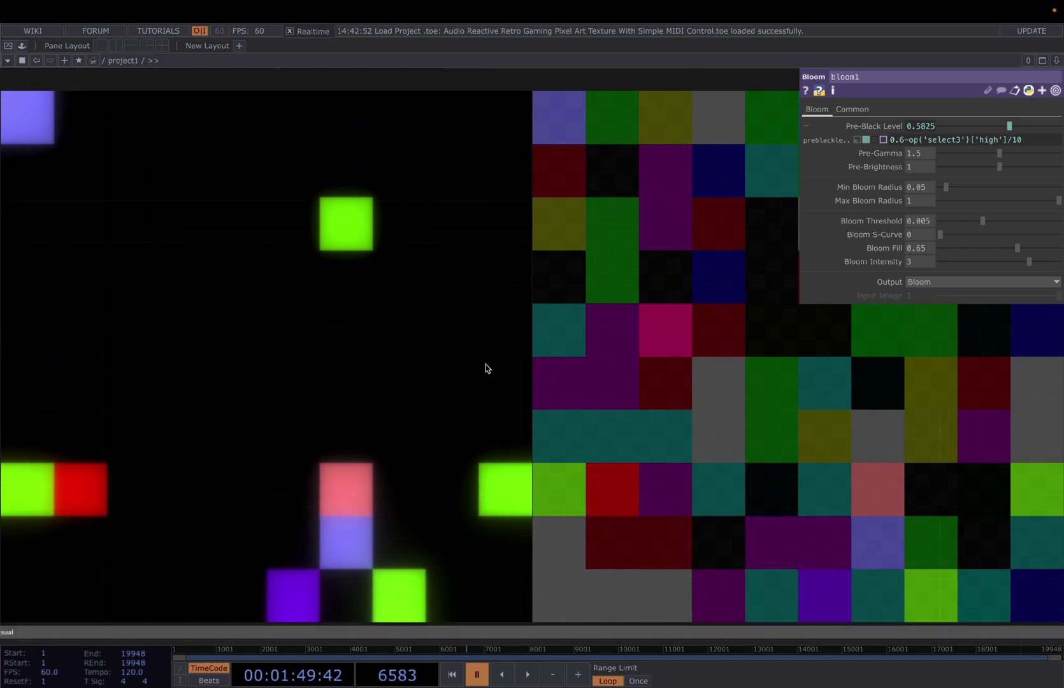
drag(555, 465, 564, 413)
drag(517, 358, 546, 220)
drag(548, 268, 551, 246)
drag(550, 245, 552, 229)
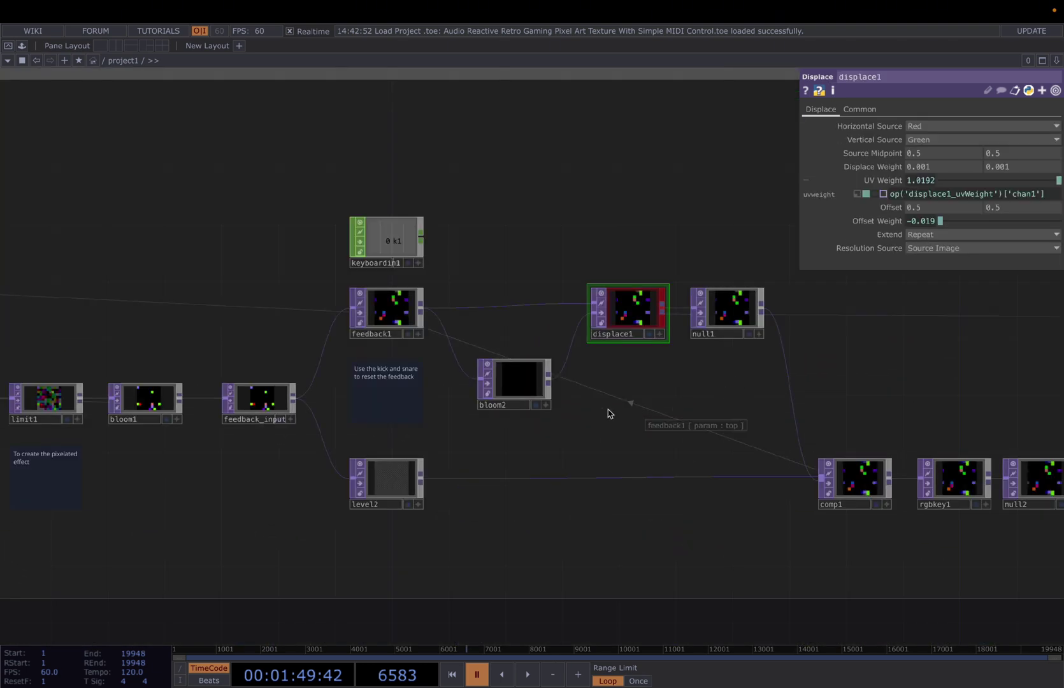
Step: Inspect the feedback1, displace1 and bloom2 parameters, compare bloom2 with bloom1, and check level2's opacity
click(385, 316)
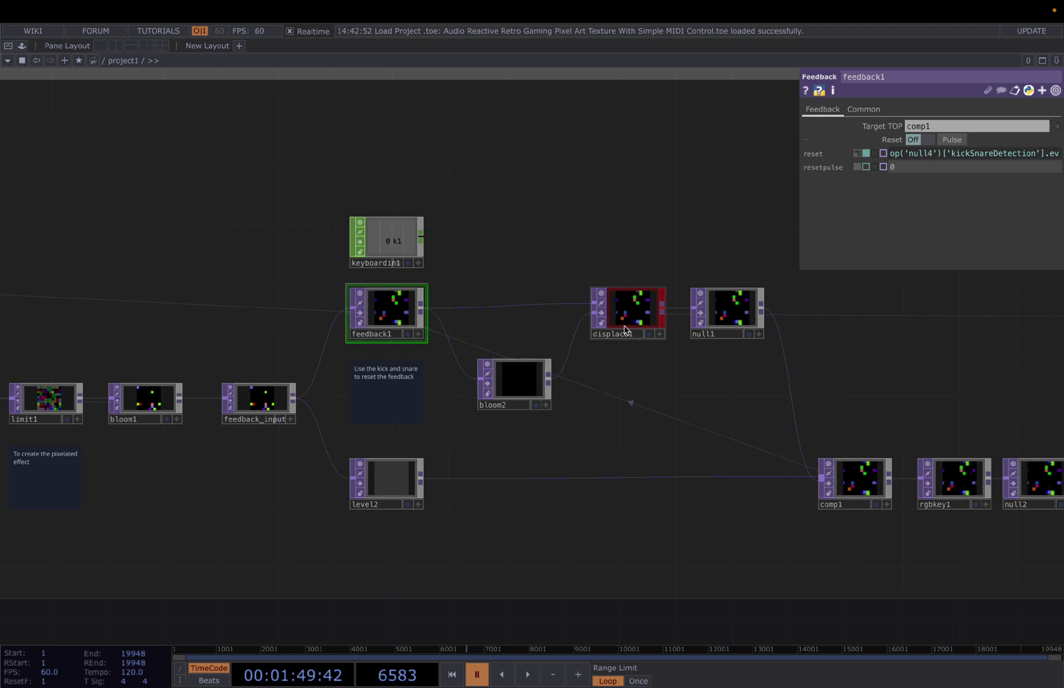
click(641, 312)
click(506, 391)
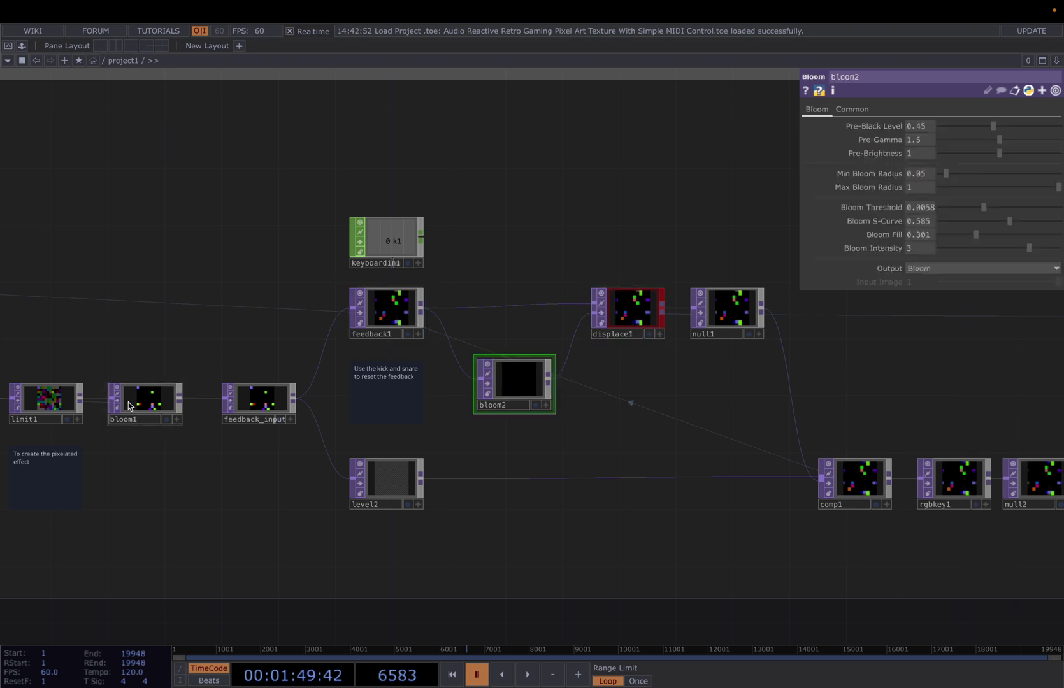
click(141, 398)
click(532, 380)
click(383, 491)
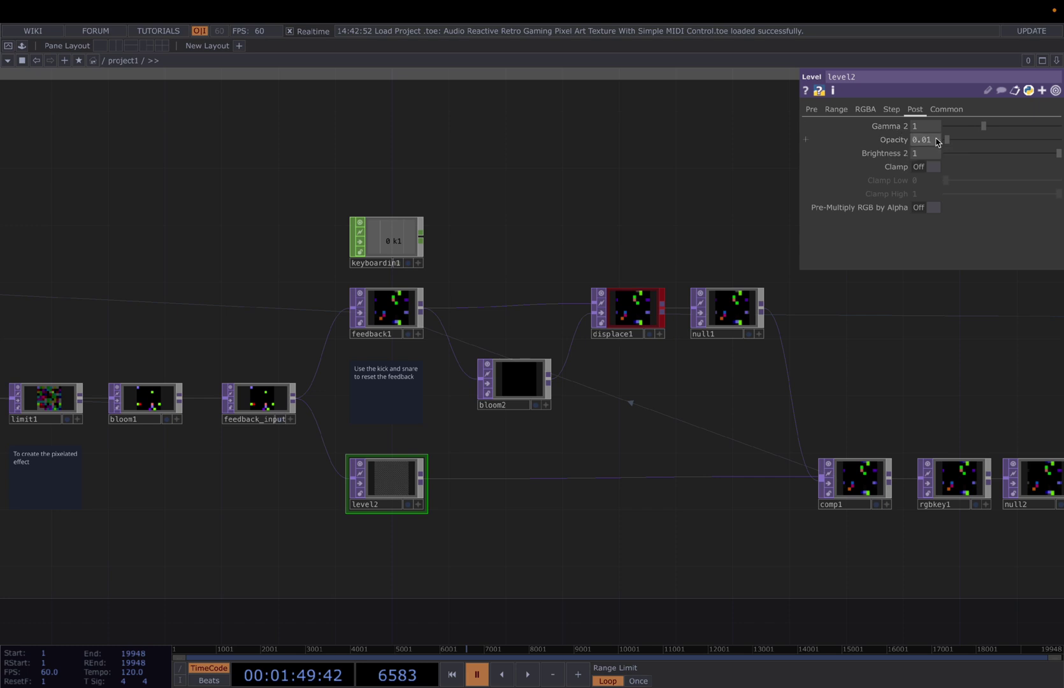
Step: Examine how comp1 composites level2 over null1, rechecking level2, bloom2 and displace1 along the feedback loop
click(862, 485)
drag(853, 438, 802, 437)
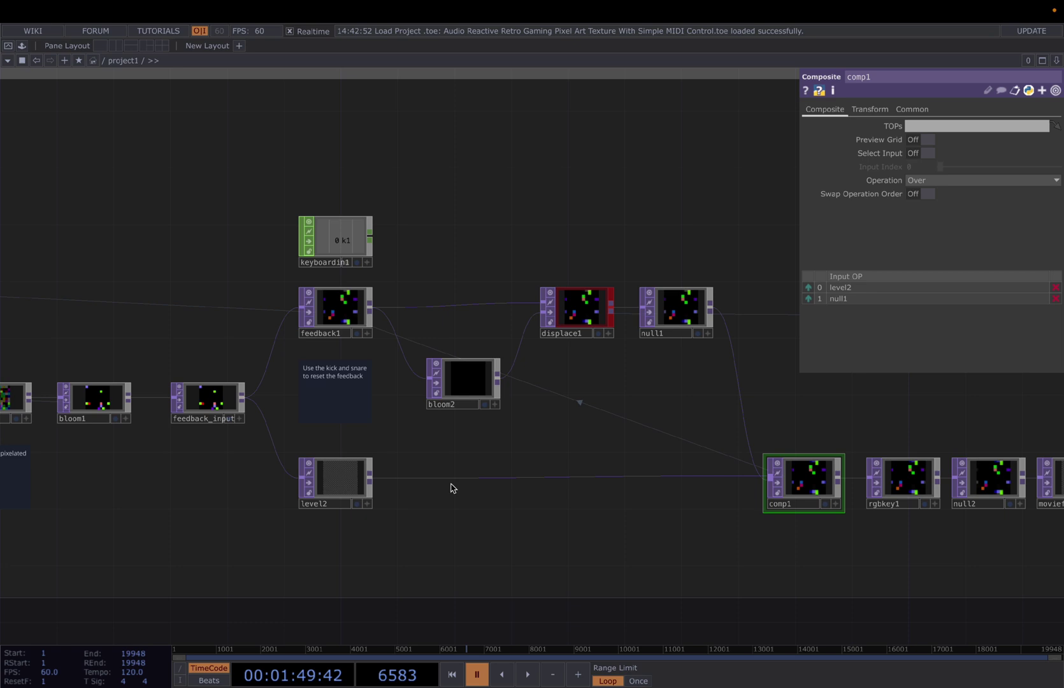
click(317, 484)
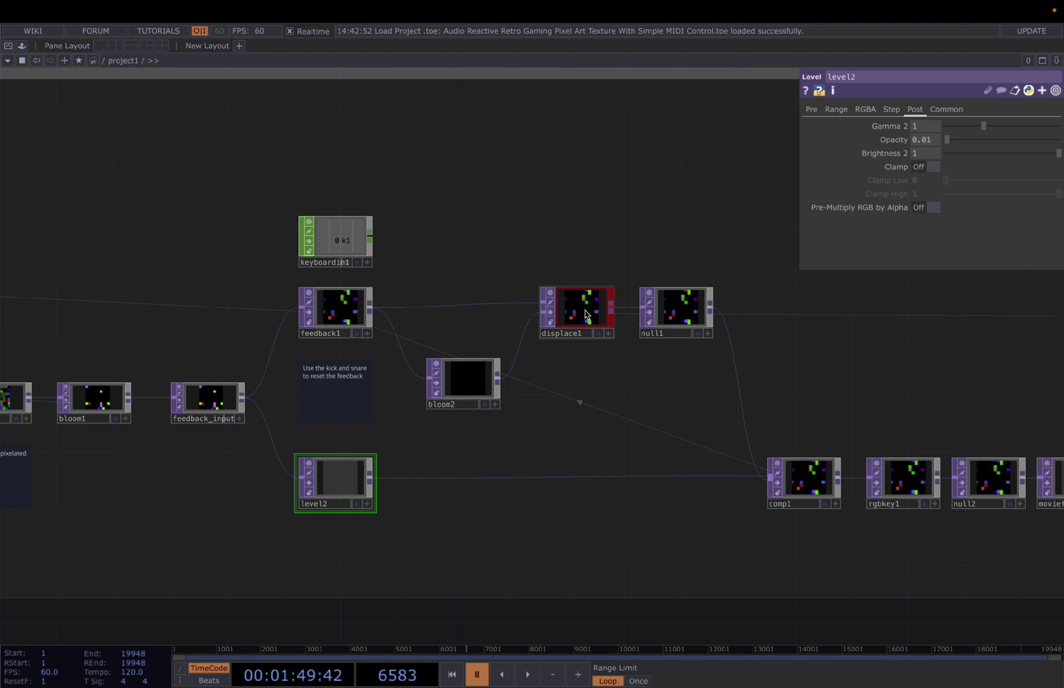
click(459, 390)
click(549, 325)
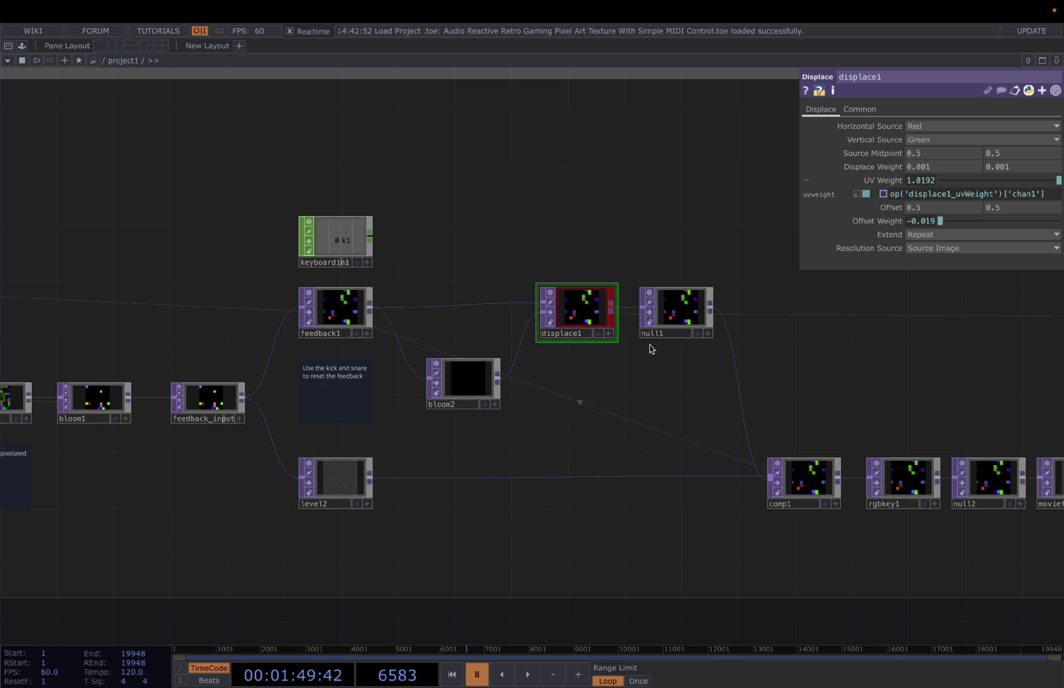
click(800, 484)
drag(819, 413, 777, 403)
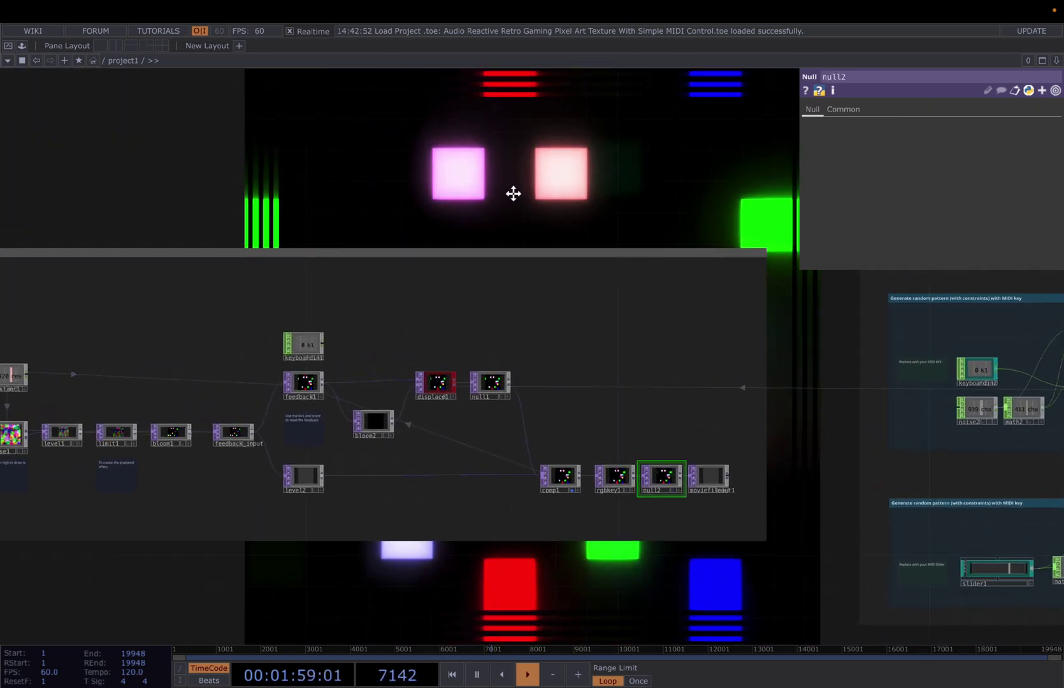
Step: With playback running, reexamine noise1's Z translate expression, highlighting its absTime.seconds/2 and select3 high-channel parts
drag(514, 193, 666, 236)
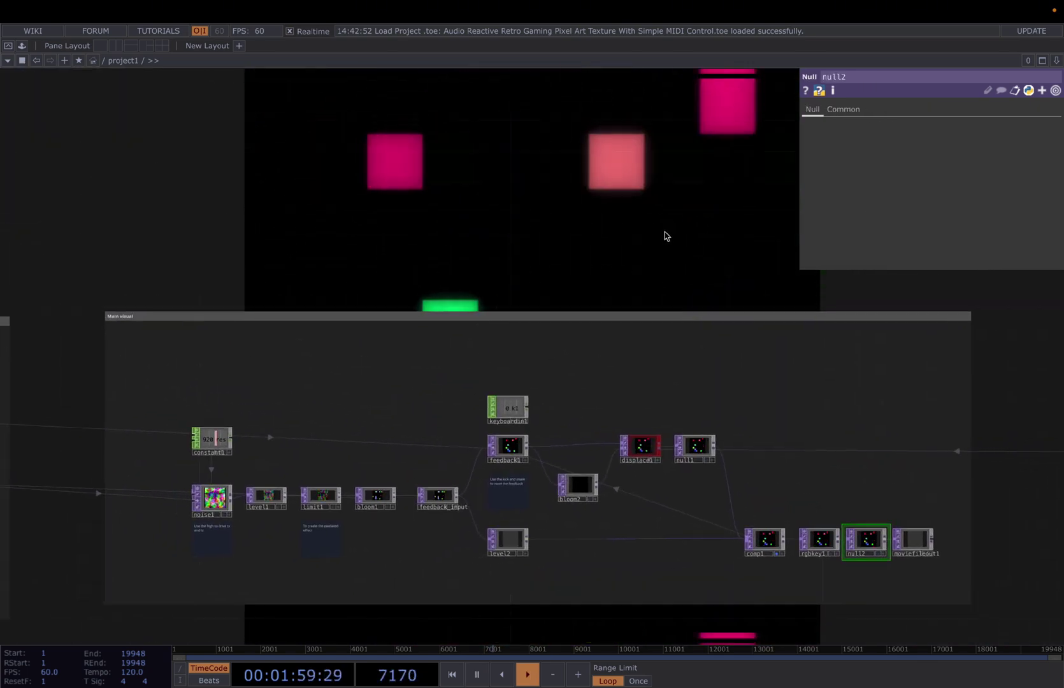
click(300, 495)
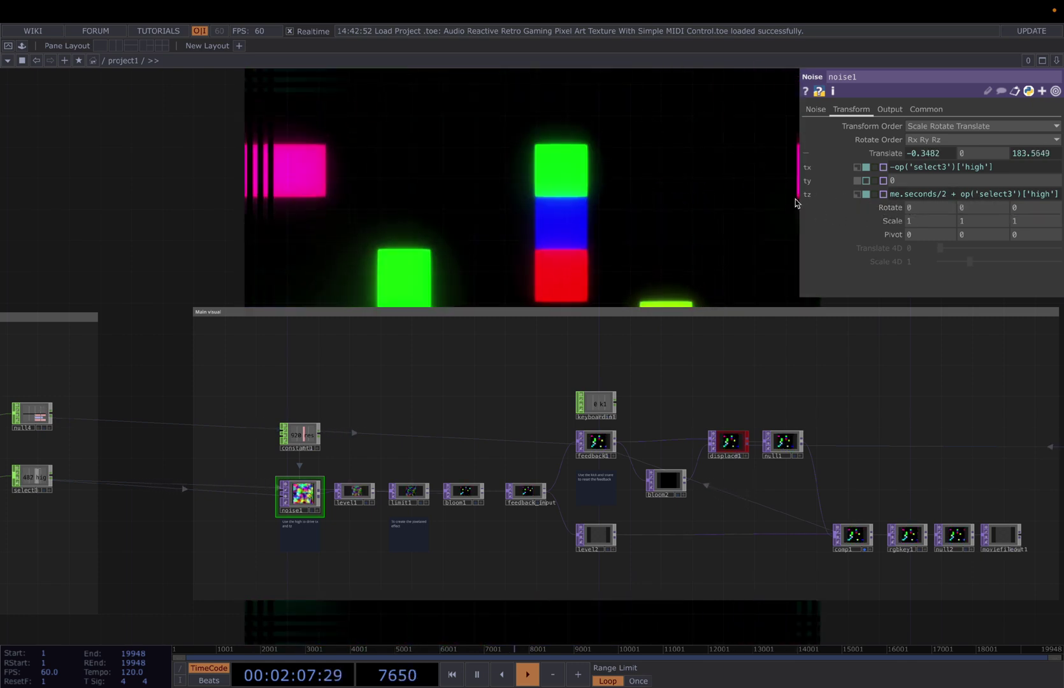
mouse_move(979, 195)
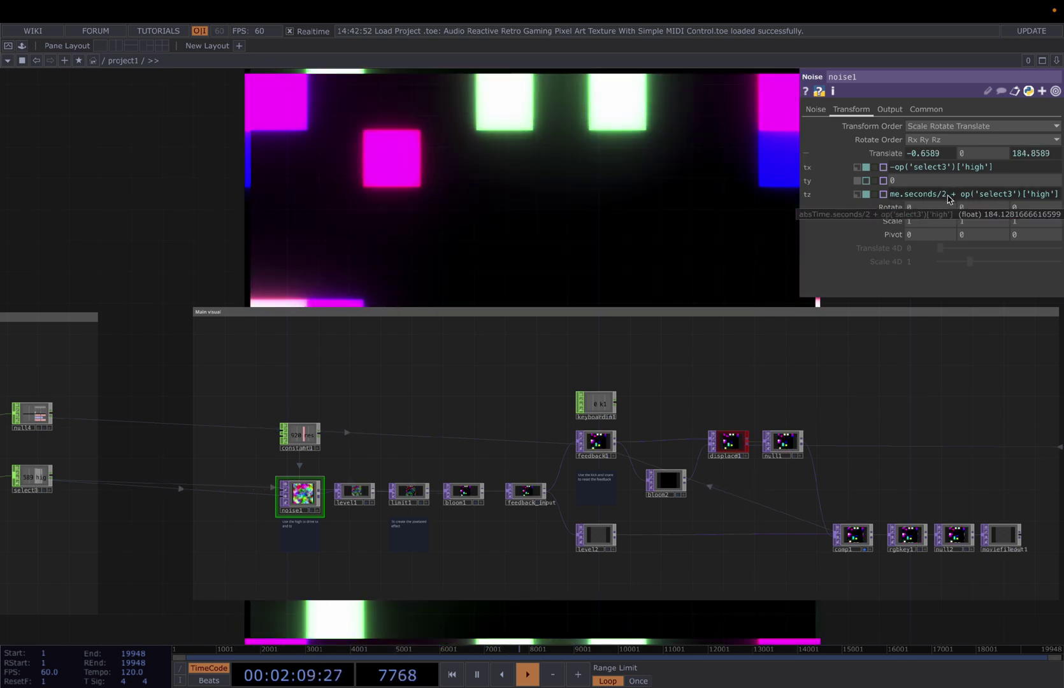
drag(959, 196, 868, 195)
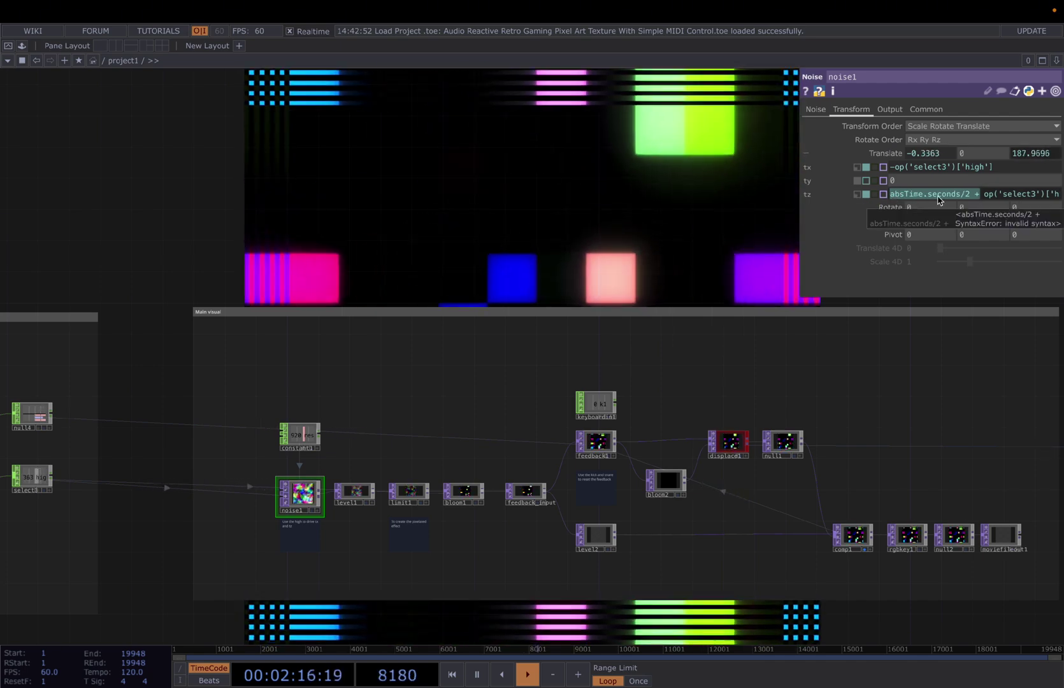
click(969, 195)
drag(1008, 195, 1062, 195)
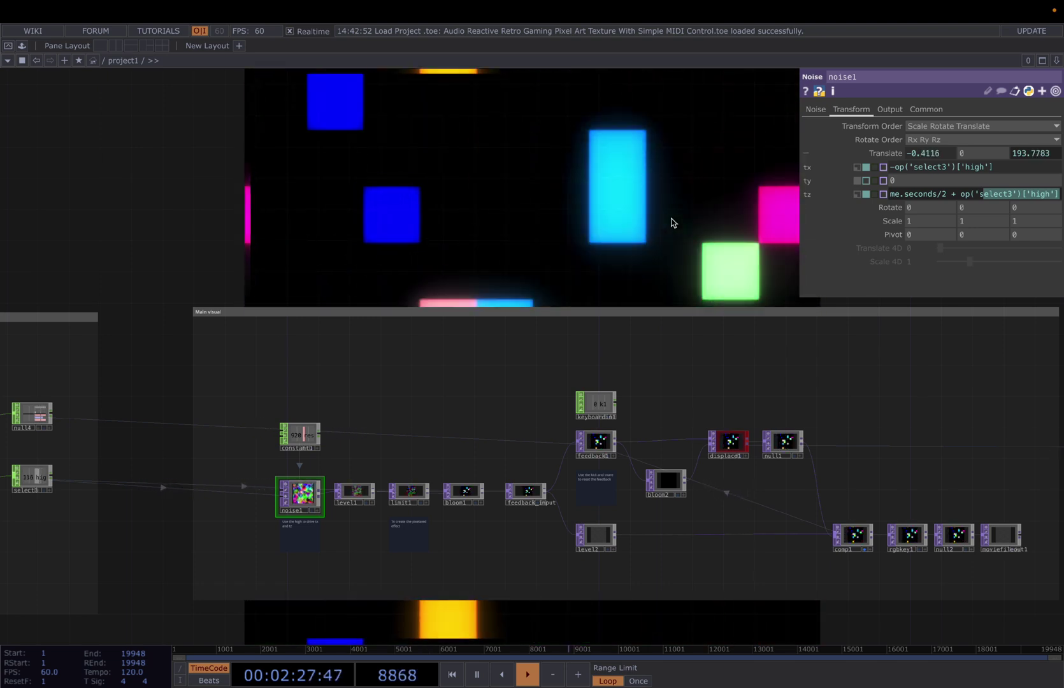
Step: Color the noise1 node red in the Main visual group, then select displace1 to show its parameters
drag(670, 220, 601, 191)
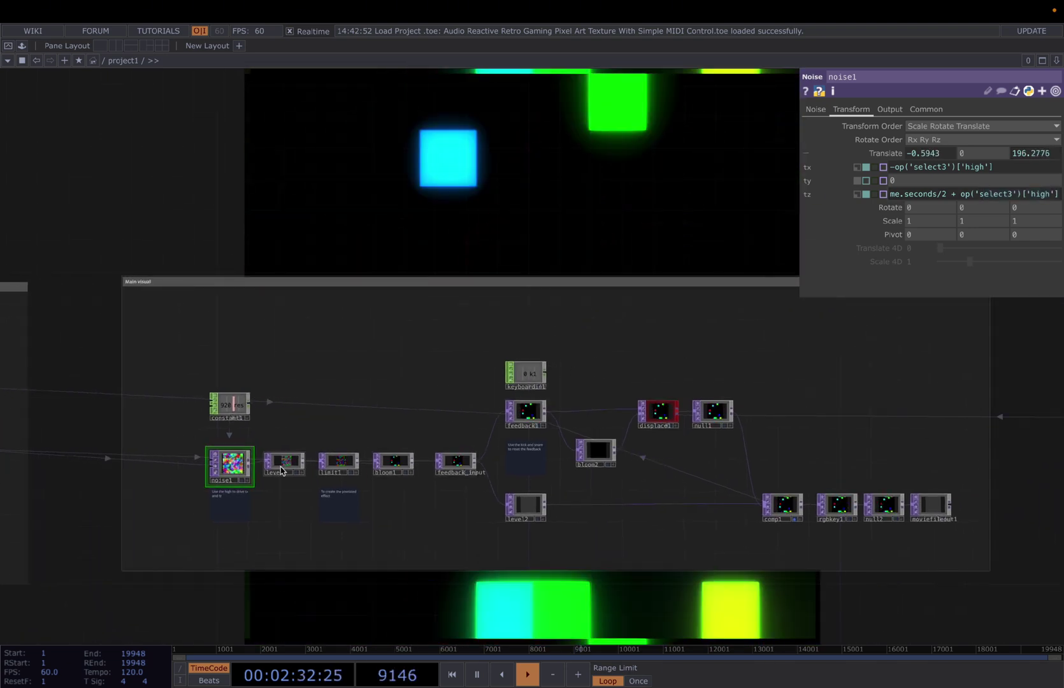
key(c)
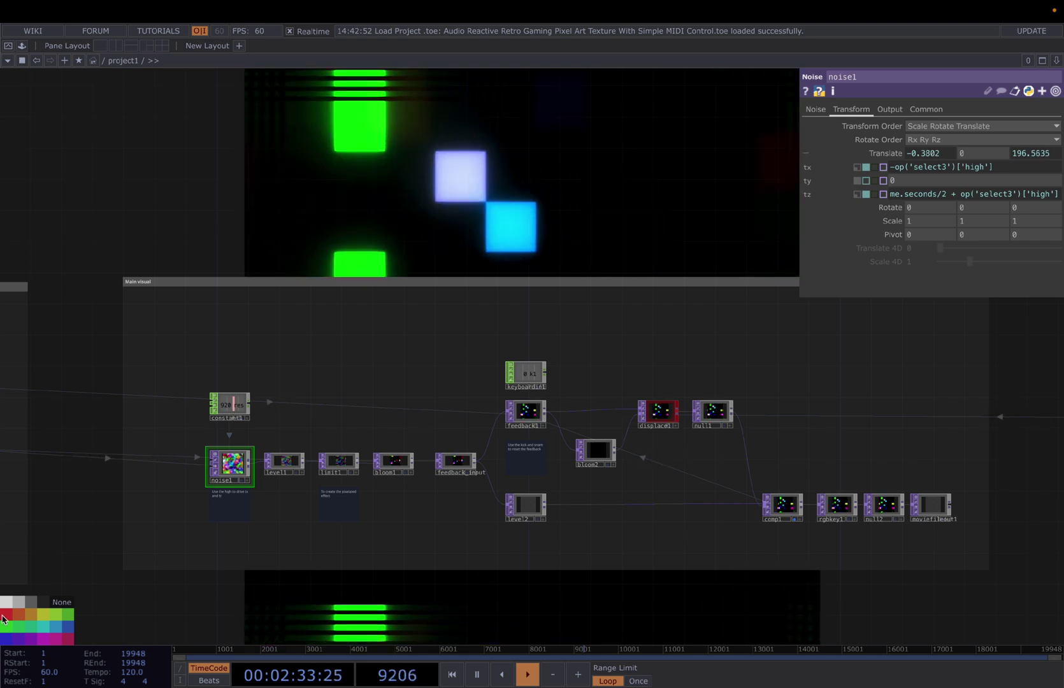
click(6, 614)
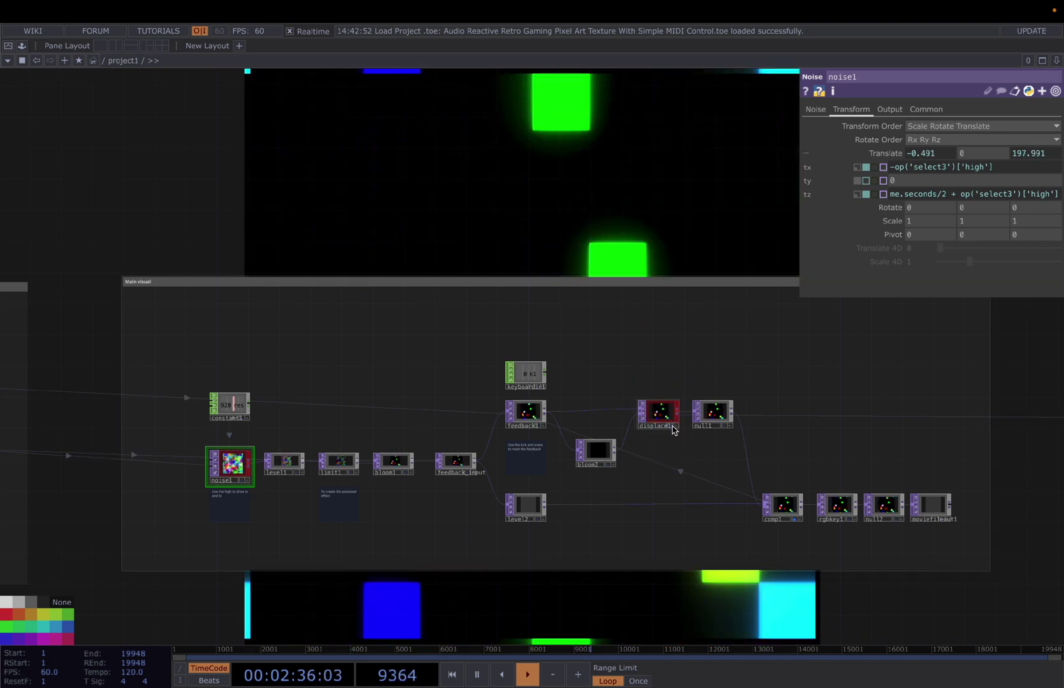
click(657, 416)
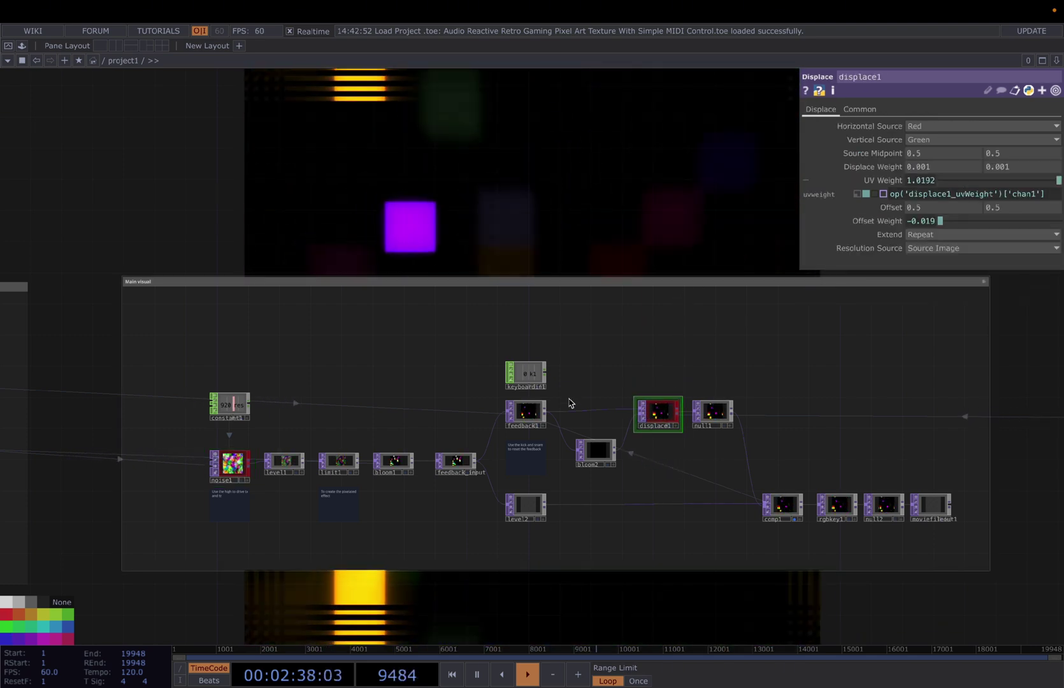
Step: Color the bloom1 node red and examine its Pre-Black Level expression 0.6-op('select3')['high']/10
click(393, 462)
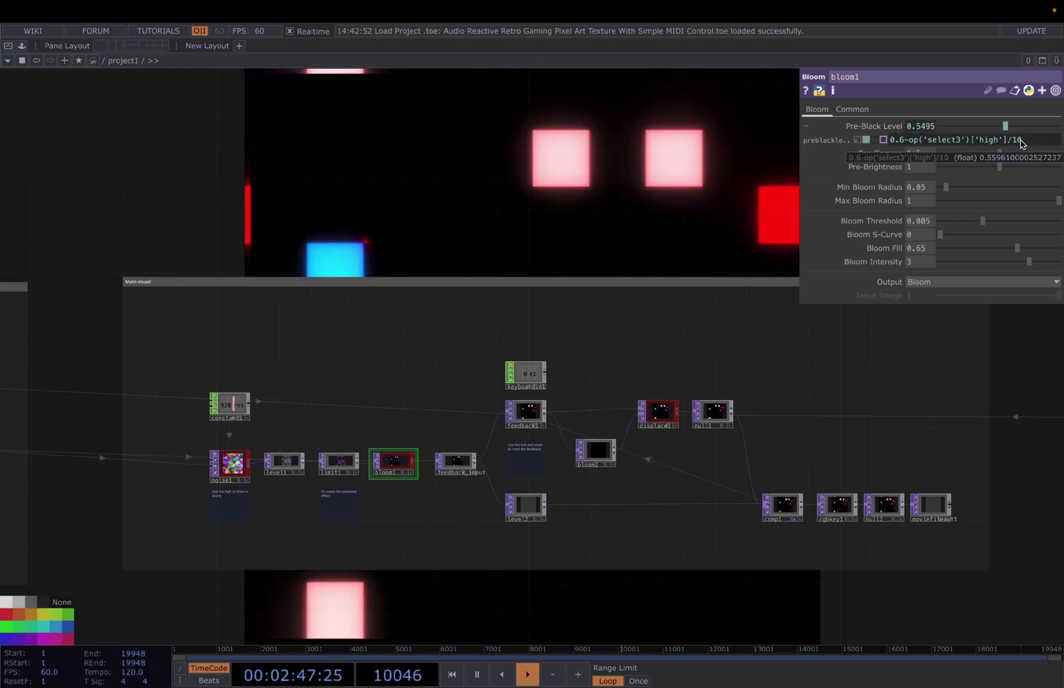
mouse_move(901, 145)
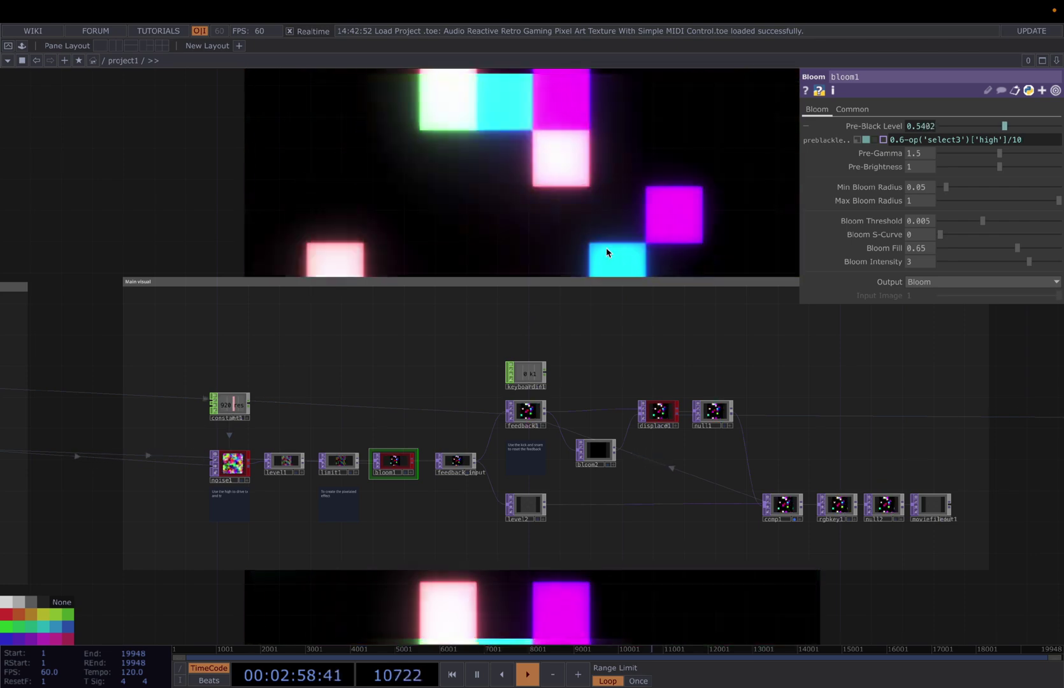
drag(603, 248, 587, 272)
Step: Inspect displace1's UV Weight expression and locate the MIDI/Keyboard control group that drives it
click(589, 436)
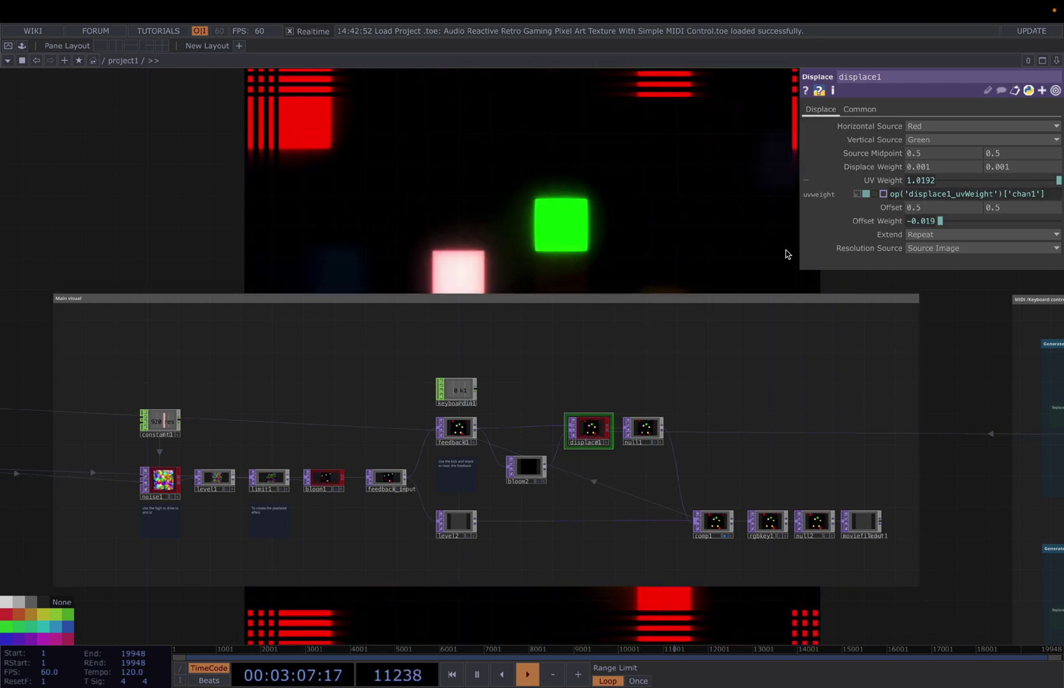
drag(718, 245, 449, 251)
drag(638, 234, 536, 205)
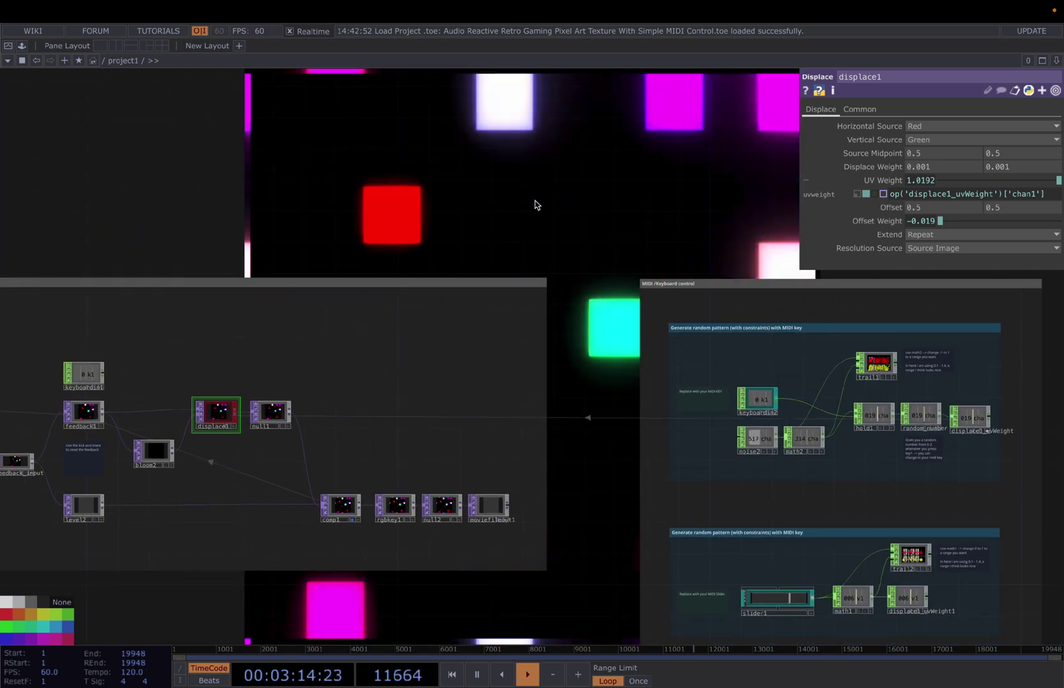
drag(413, 277, 515, 202)
drag(599, 167, 446, 226)
drag(608, 231, 597, 319)
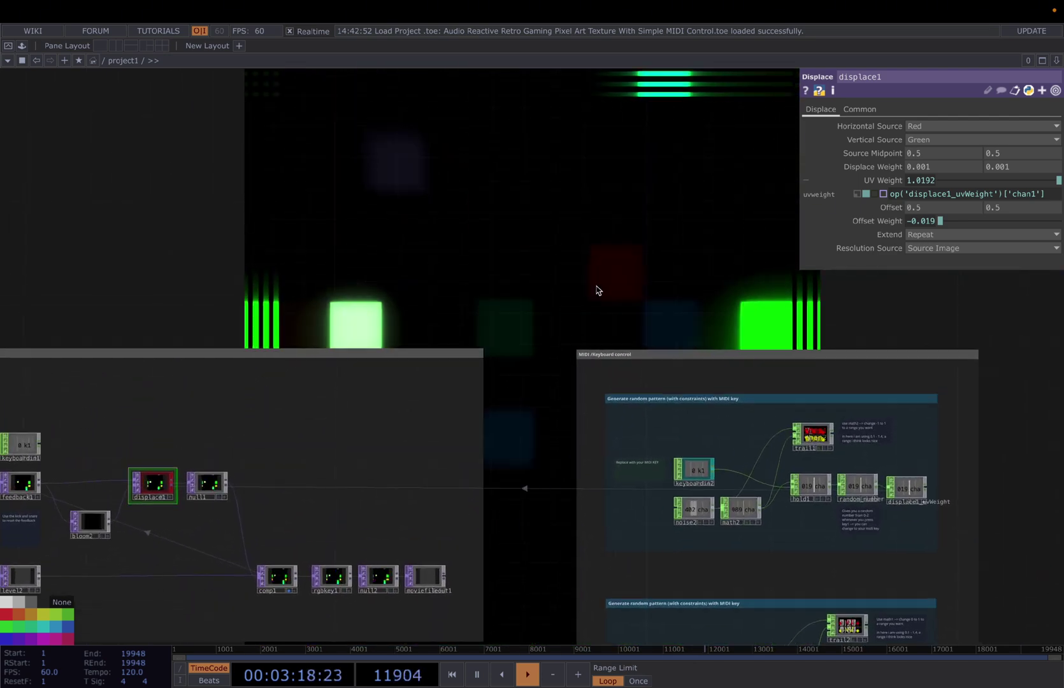
scroll(596, 288, down, 1)
drag(590, 243, 604, 150)
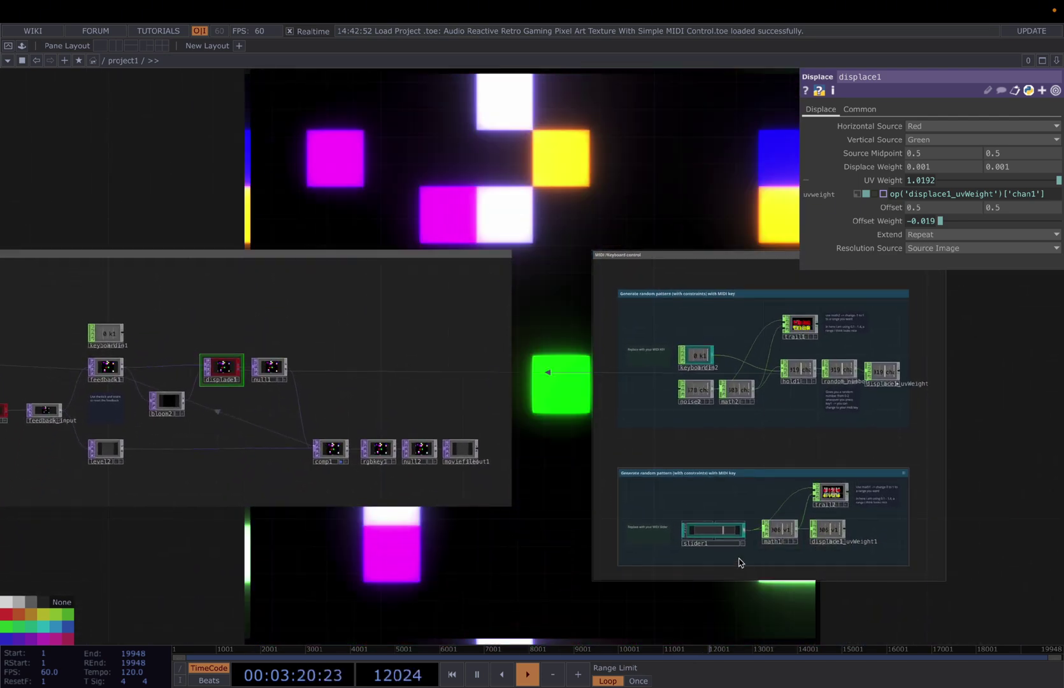
Step: Pause playback and examine the keyboardin2, noise2, math2 and hold1 chain leading to displace1_uvWeight
scroll(723, 547, up, 3)
drag(836, 599, 733, 598)
drag(940, 376, 869, 380)
key(space)
drag(543, 115, 417, 137)
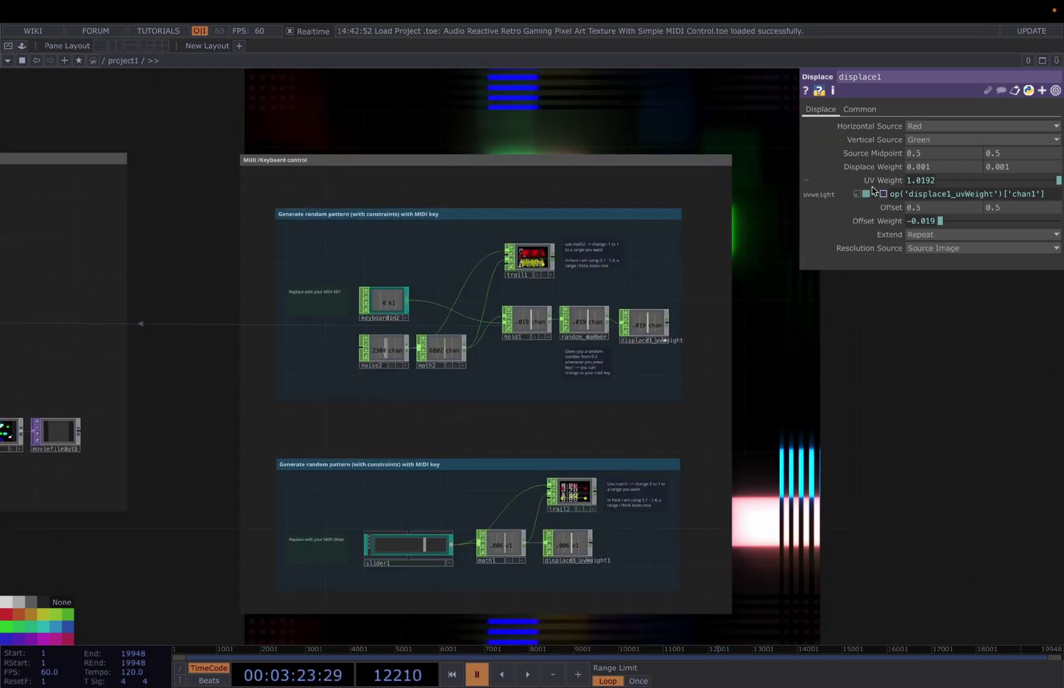
Step: Resume playback and trigger keyboardin2 to feed new random values into displace1's UV Weight, comparing the output pattern
scroll(386, 316, up, 1)
scroll(385, 316, up, 1)
key(space)
key(1)
drag(793, 400, 483, 466)
key(1)
drag(712, 410, 601, 419)
drag(669, 397, 567, 408)
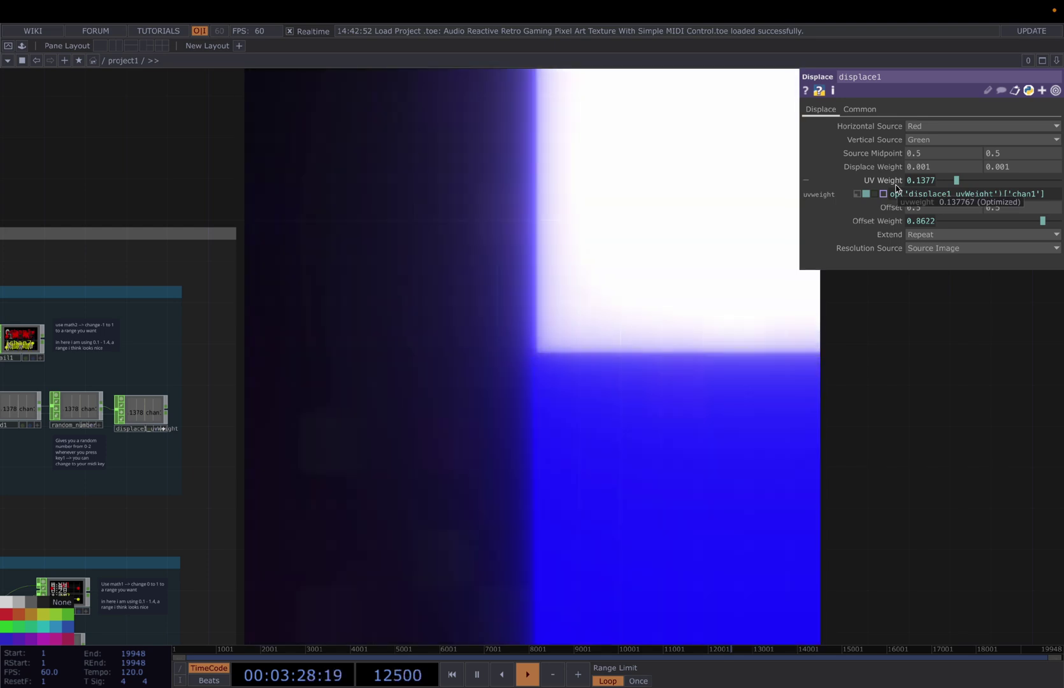
Step: Retrigger displace1's random UV Weight several times and correct the note under random_number to the range 0.1 - 1.4
key(1)
key(1)
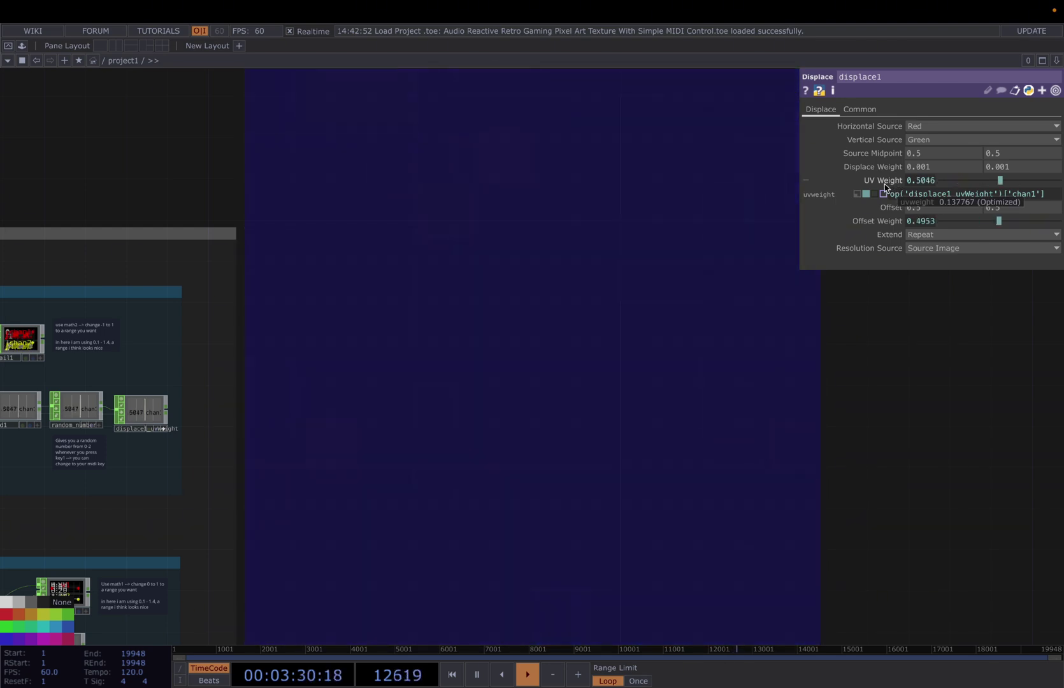
key(1)
key(1)
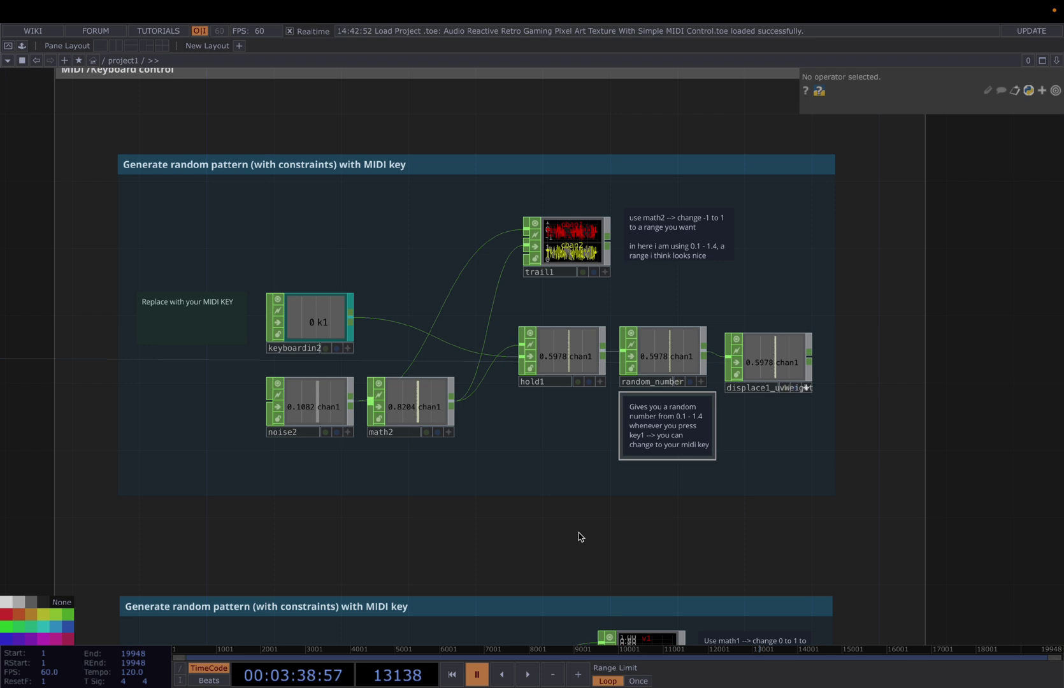
Step: Inspect keyboardin2's key setting and noise2's Random type with its absTime.seconds seed, watching its output during playback
click(305, 328)
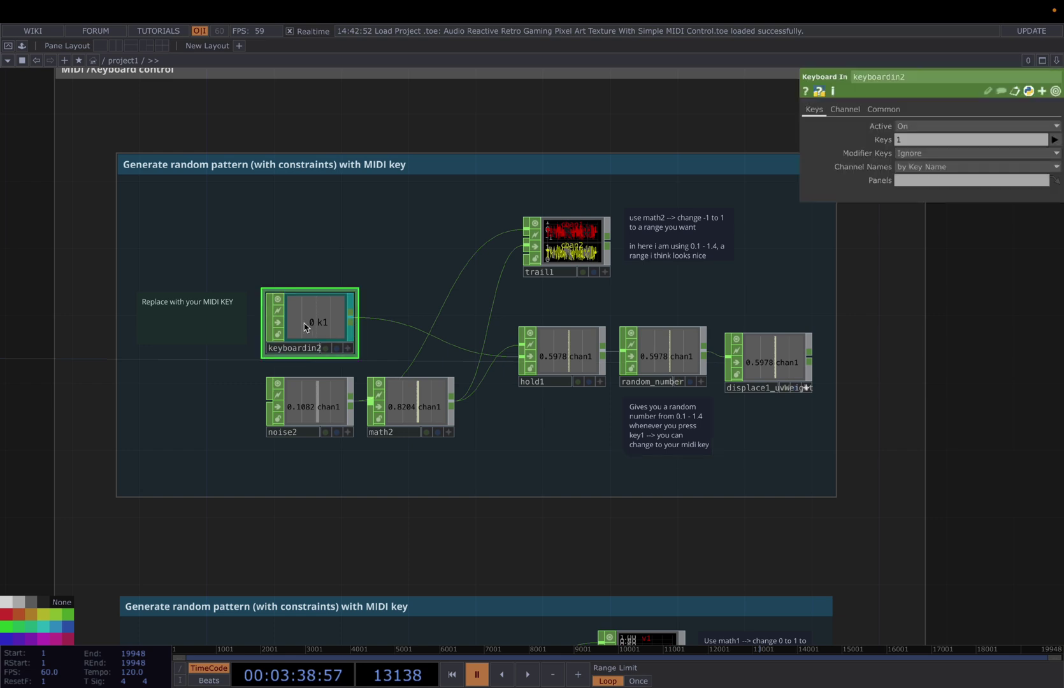
click(312, 417)
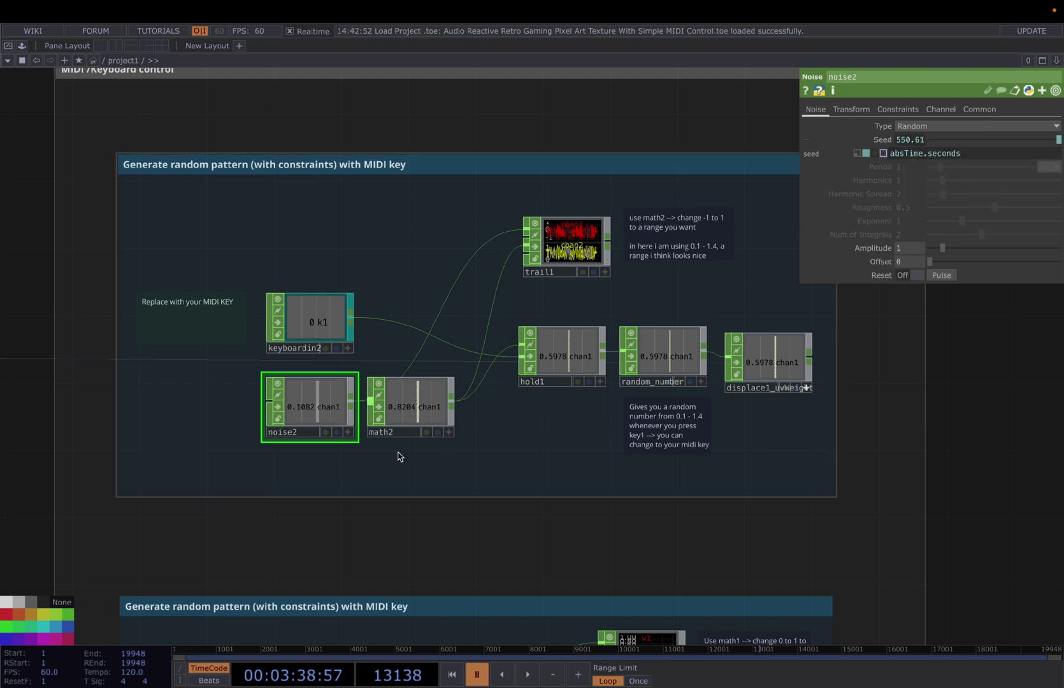
scroll(313, 414, up, 2)
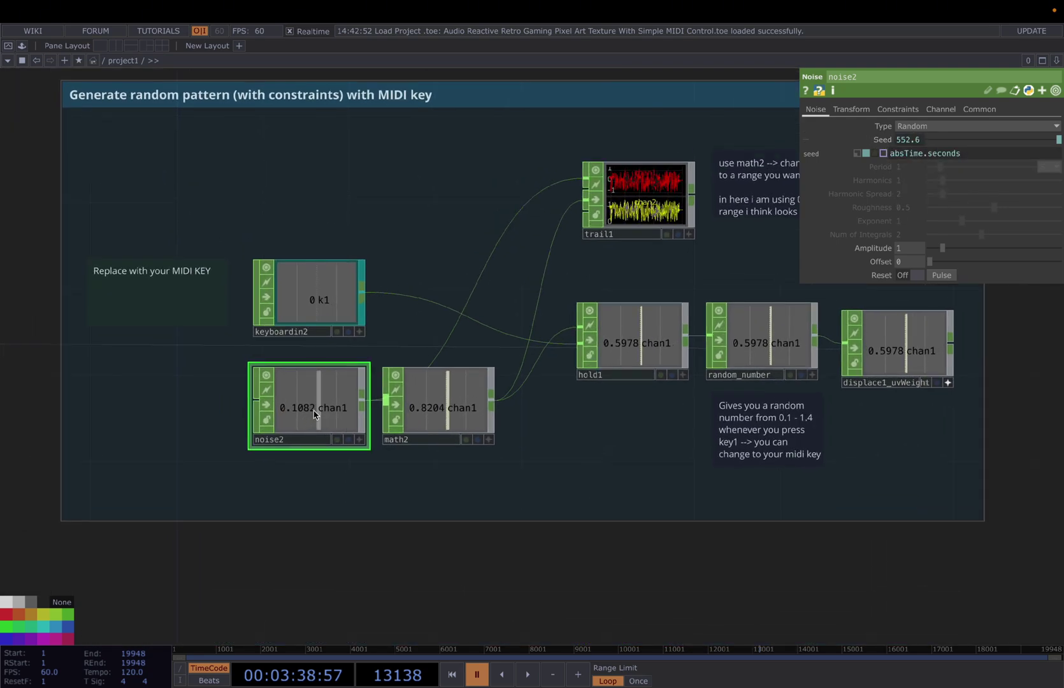
scroll(310, 422, up, 3)
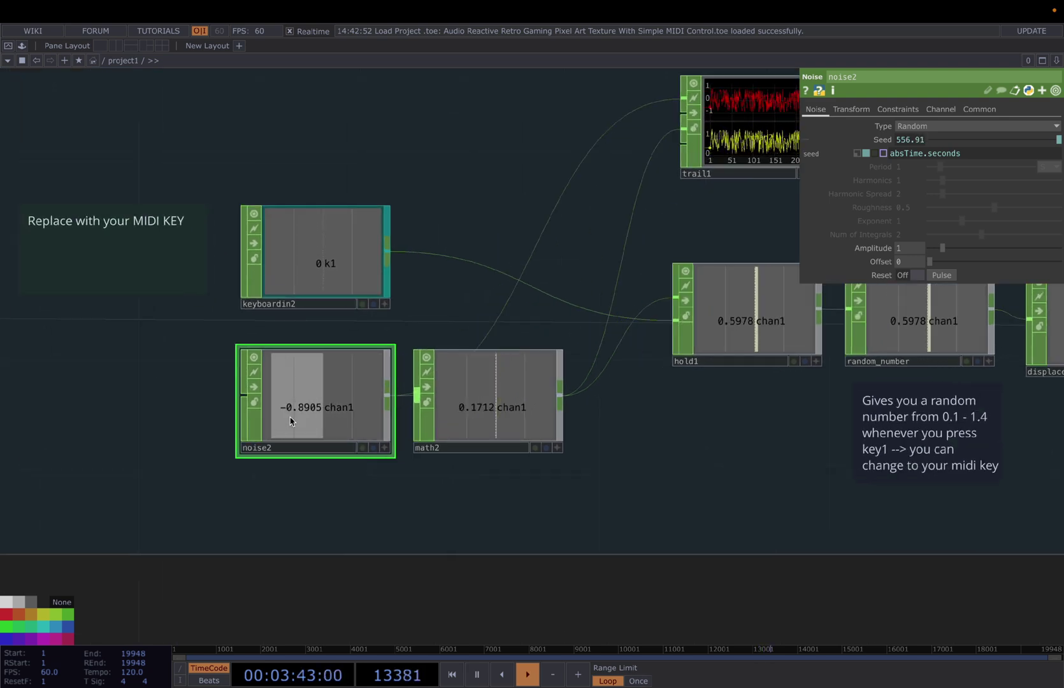
Step: Examine how math2 remaps noise2's range from -1 to 1 into 0.1 to 1.4
click(540, 410)
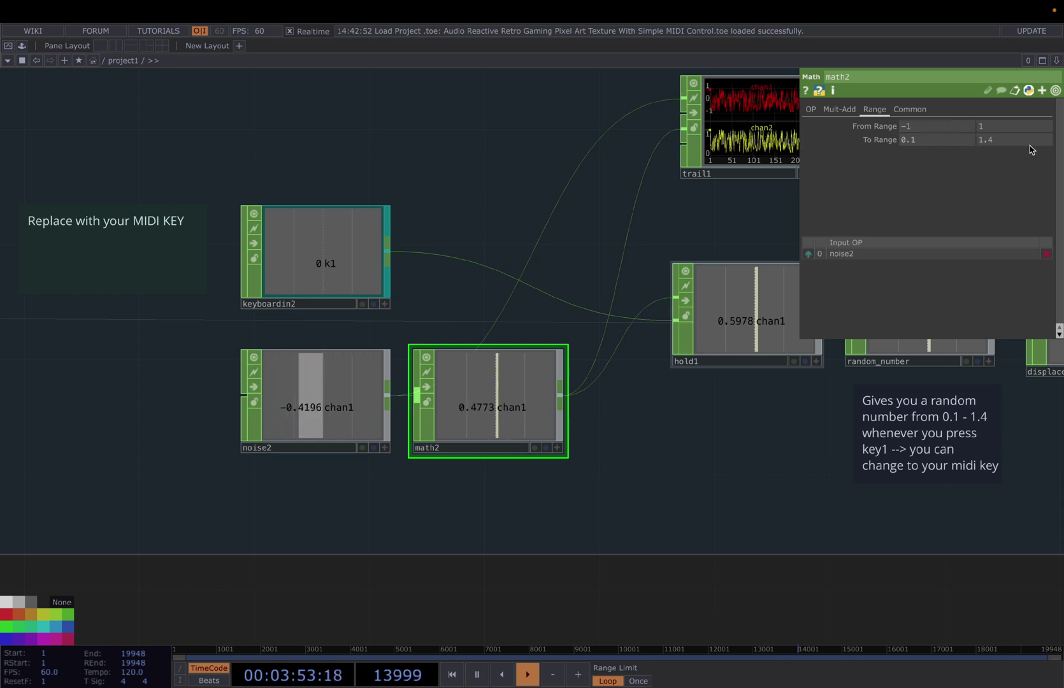
scroll(584, 437, down, 2)
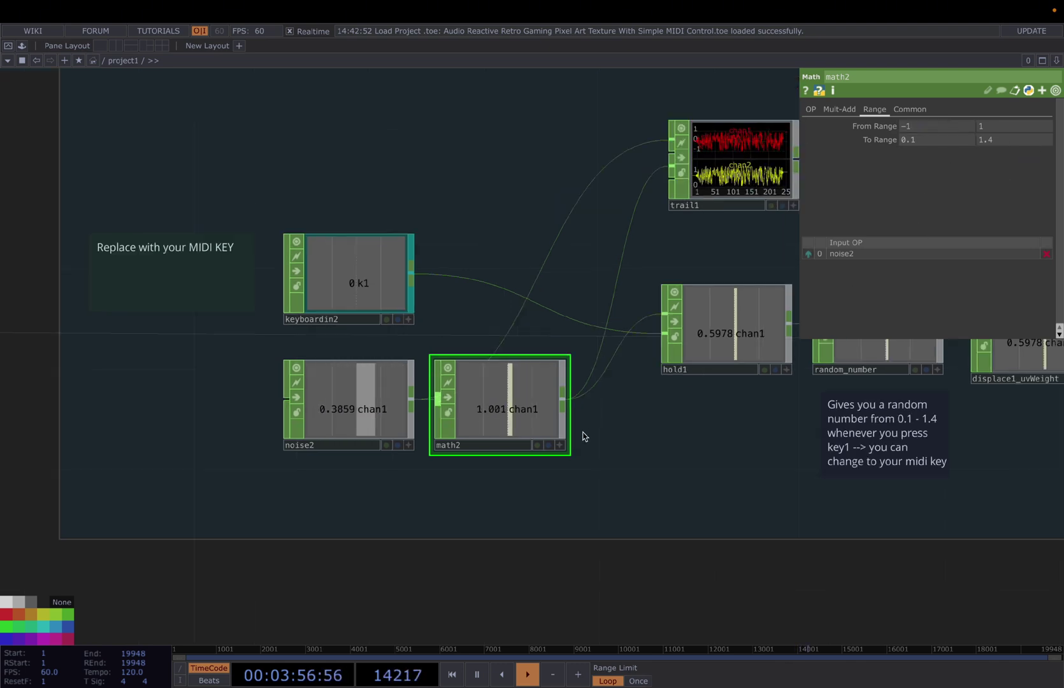
scroll(610, 438, right, 3)
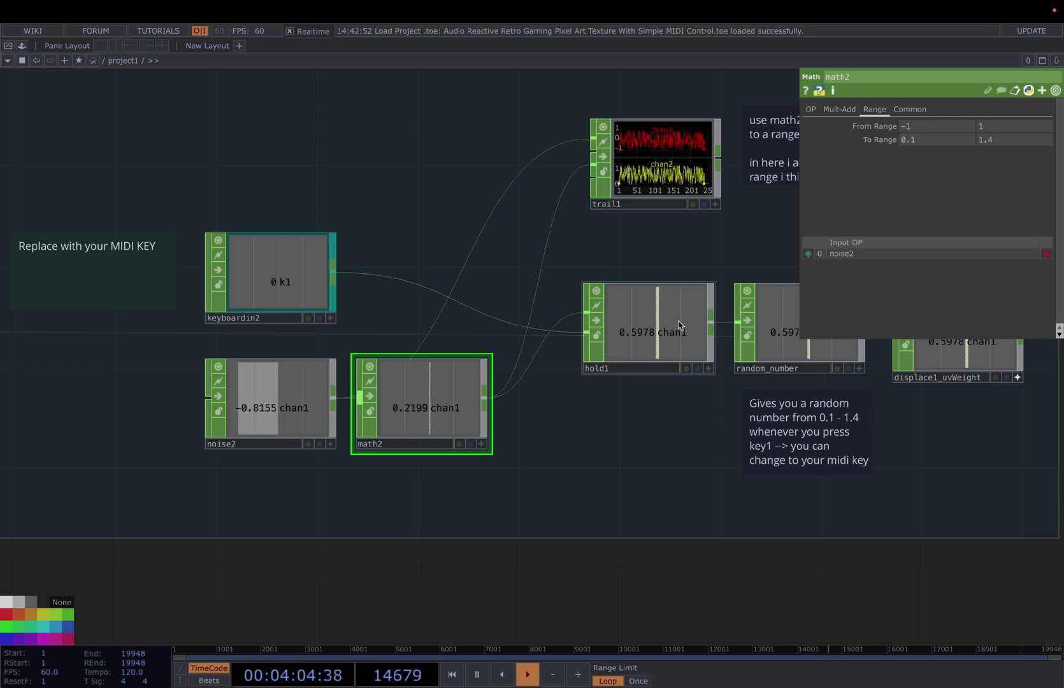
Step: Inspect hold1's Off to On sampling and trigger keyboardin2 so hold1 captures a new random value
drag(646, 438, 598, 433)
click(614, 322)
scroll(548, 433, down, 3)
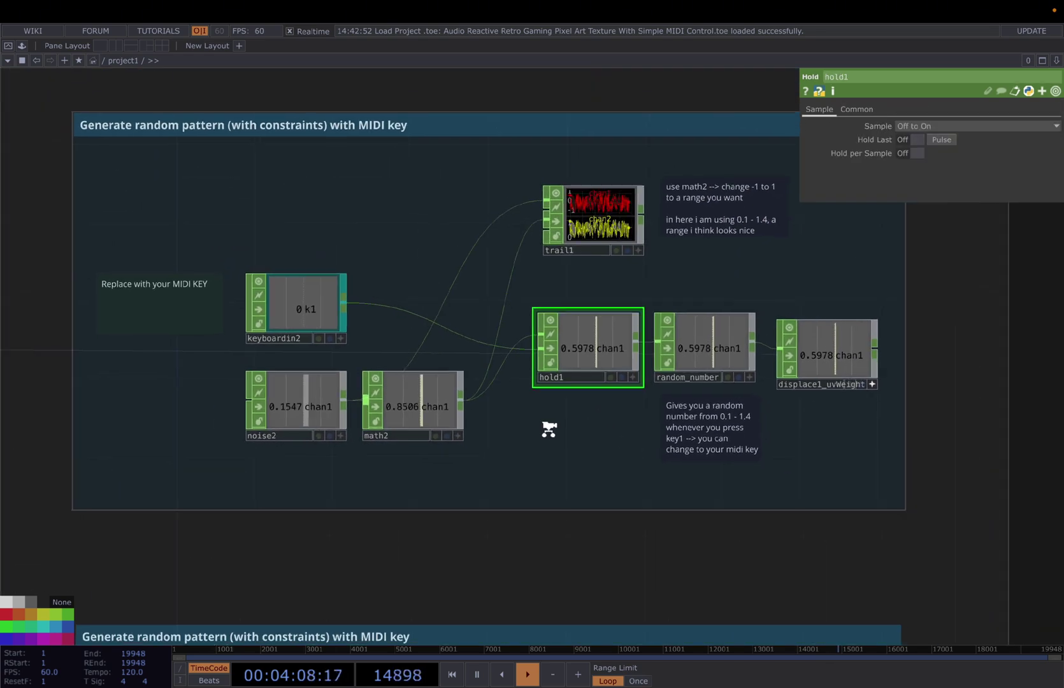
key(1)
scroll(640, 387, up, 4)
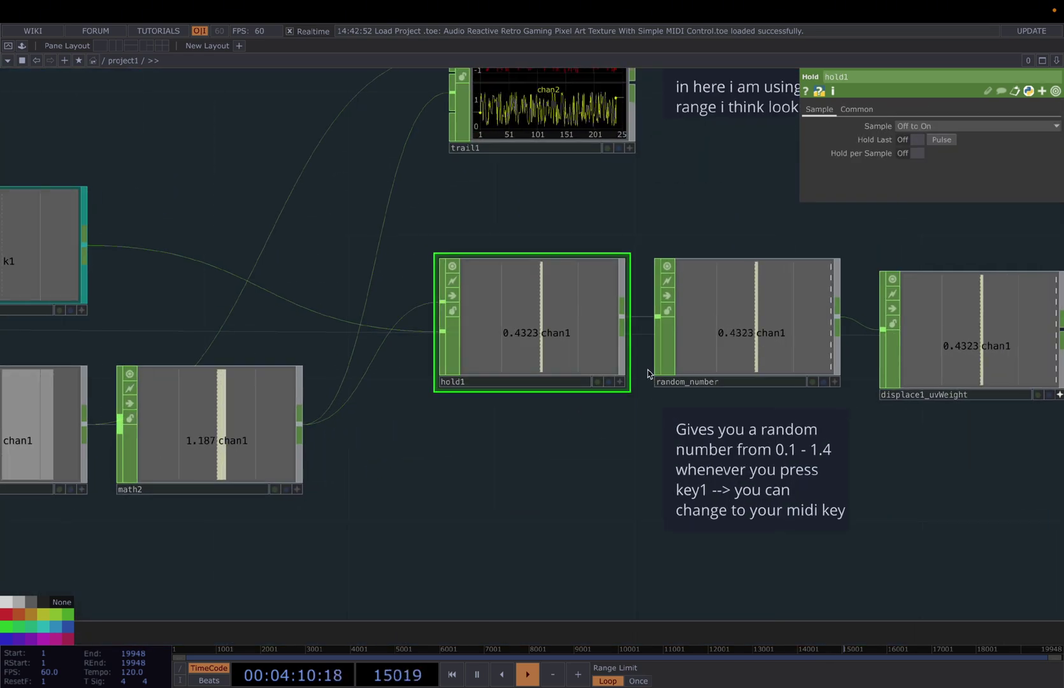
scroll(674, 366, down, 3)
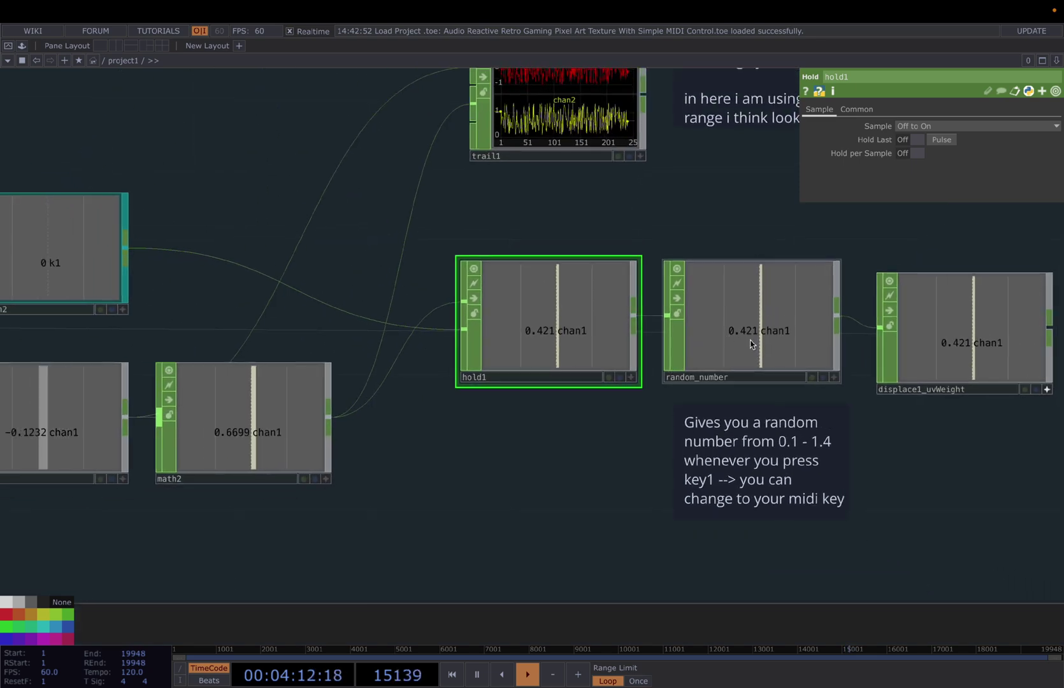
Step: Inspect the random_number and displace1_uvWeight nulls, moving displace1_uvWeight slightly up beside random_number
click(749, 339)
scroll(749, 339, down, 2)
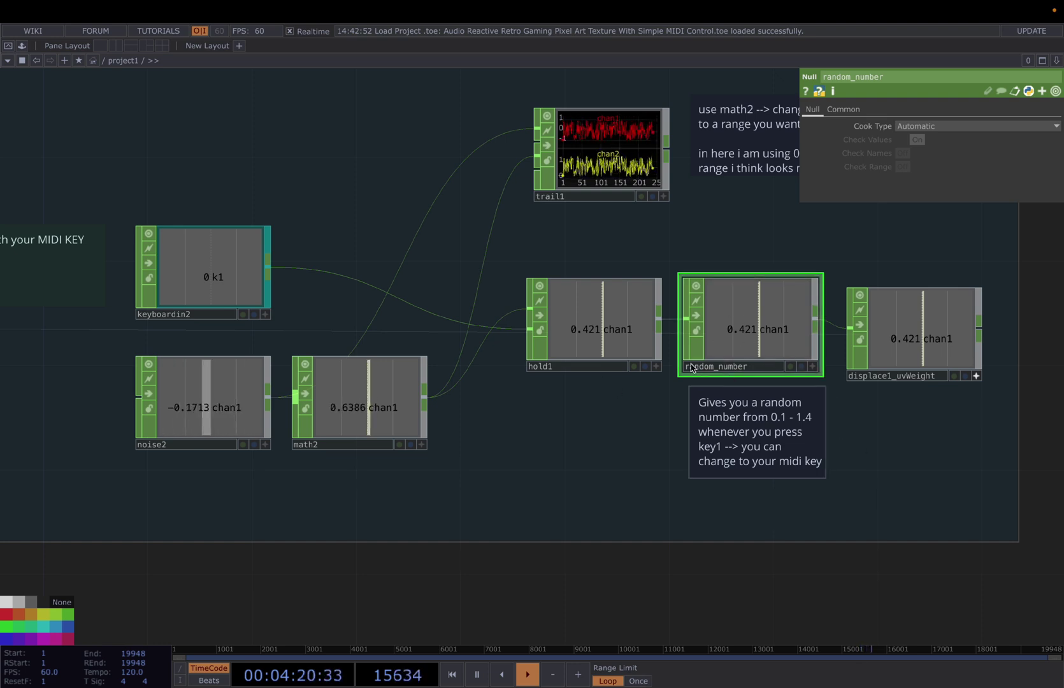
drag(945, 433, 826, 427)
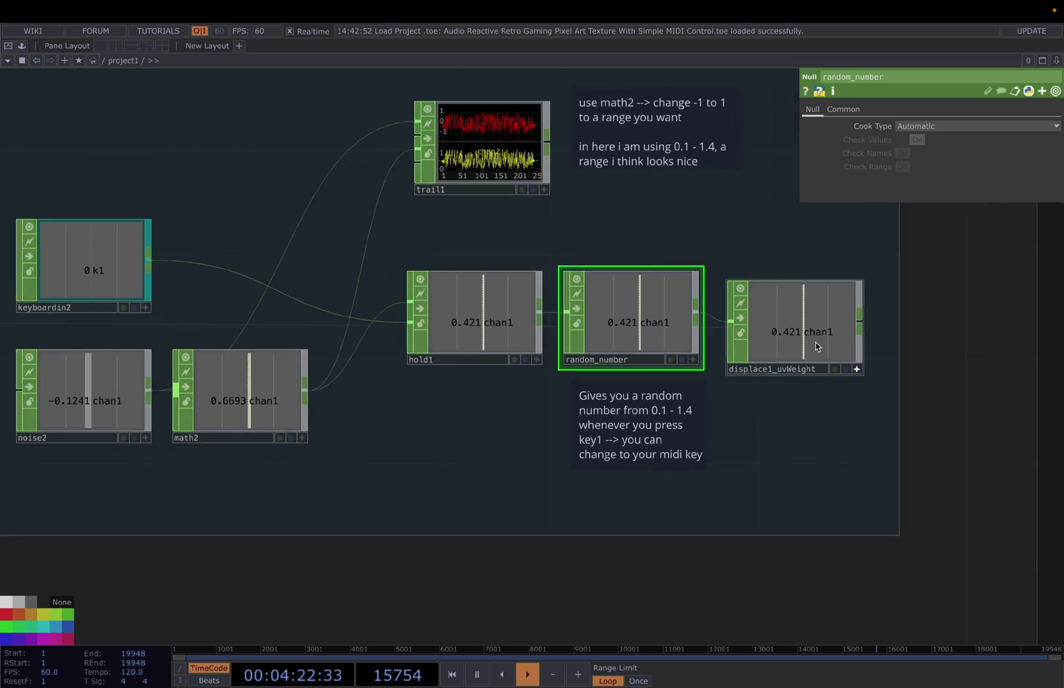
click(795, 336)
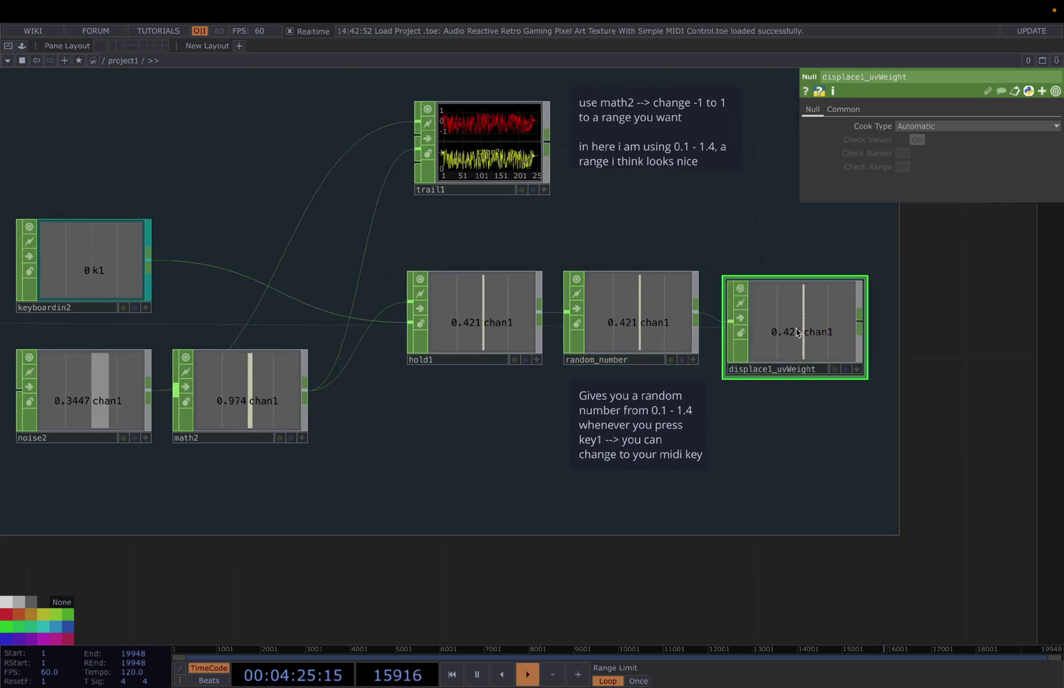
drag(795, 325, 799, 309)
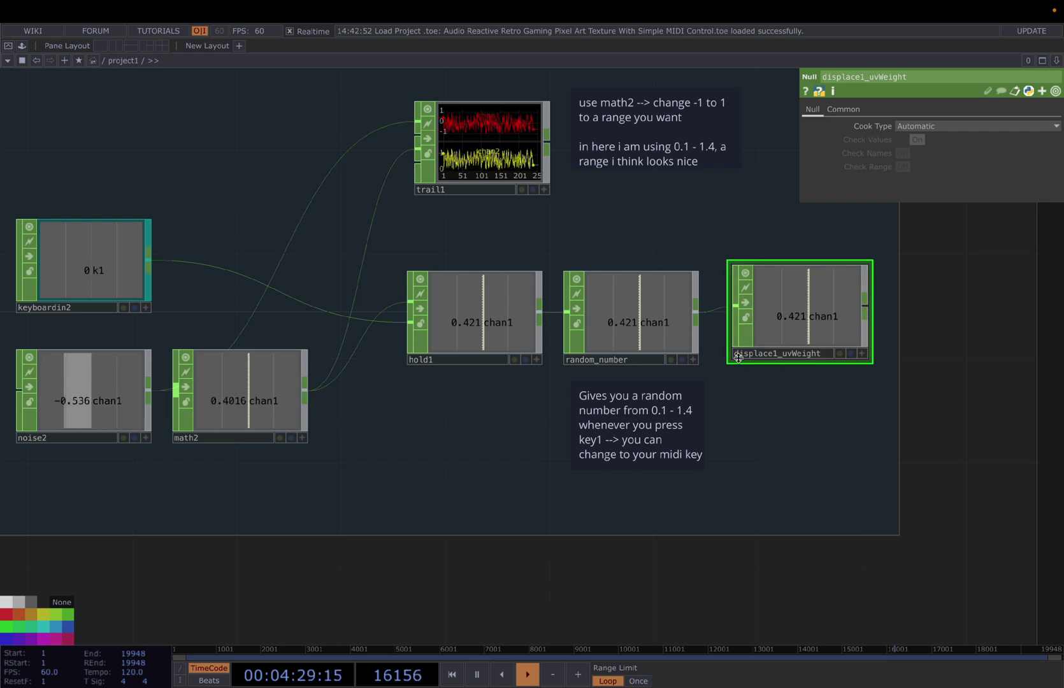
scroll(821, 376, down, 2)
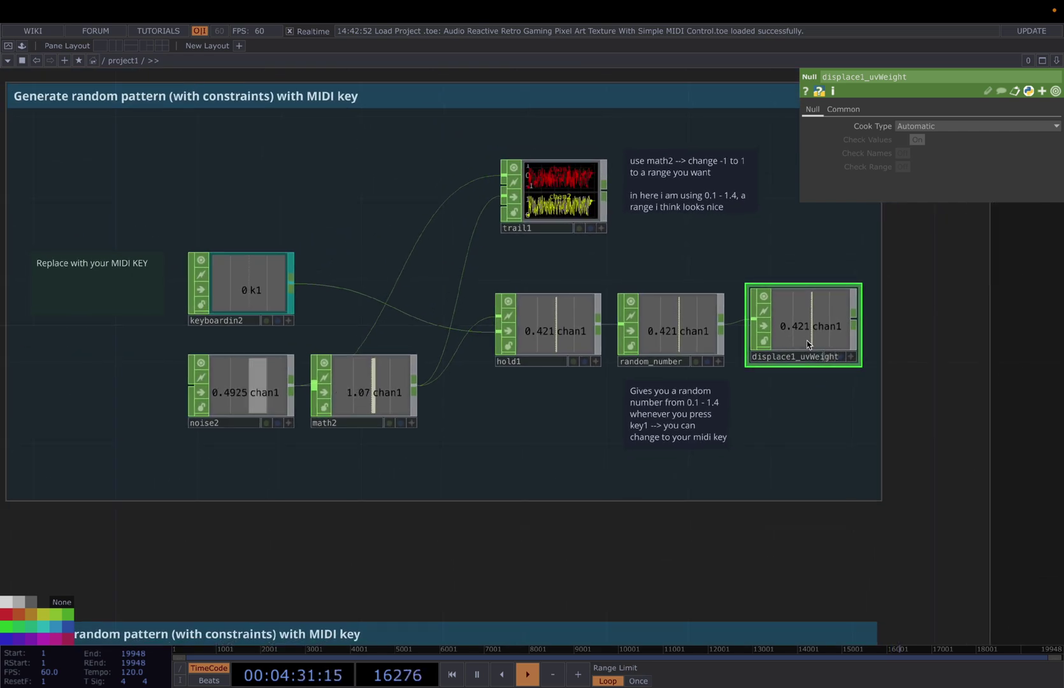
Step: Go to the lower MIDI slider group and operate slider1 to drive math1 and displace1_uvWeight1 up to 1.4
scroll(877, 358, down, 1)
scroll(861, 359, up, 1)
scroll(861, 359, down, 1)
scroll(861, 360, down, 2)
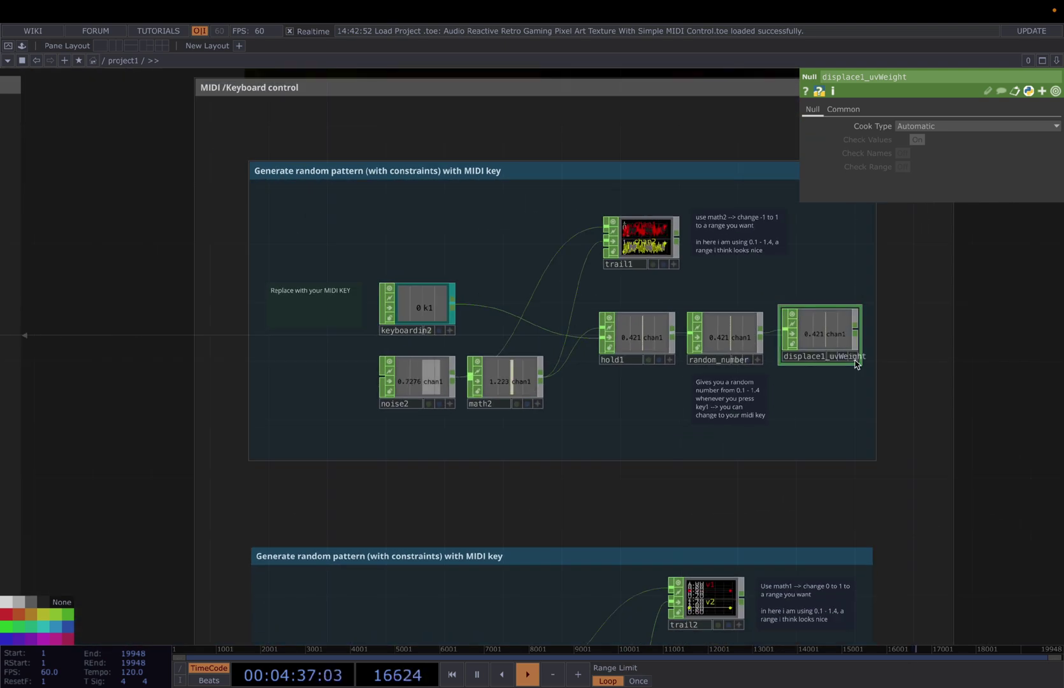
drag(937, 389, 941, 330)
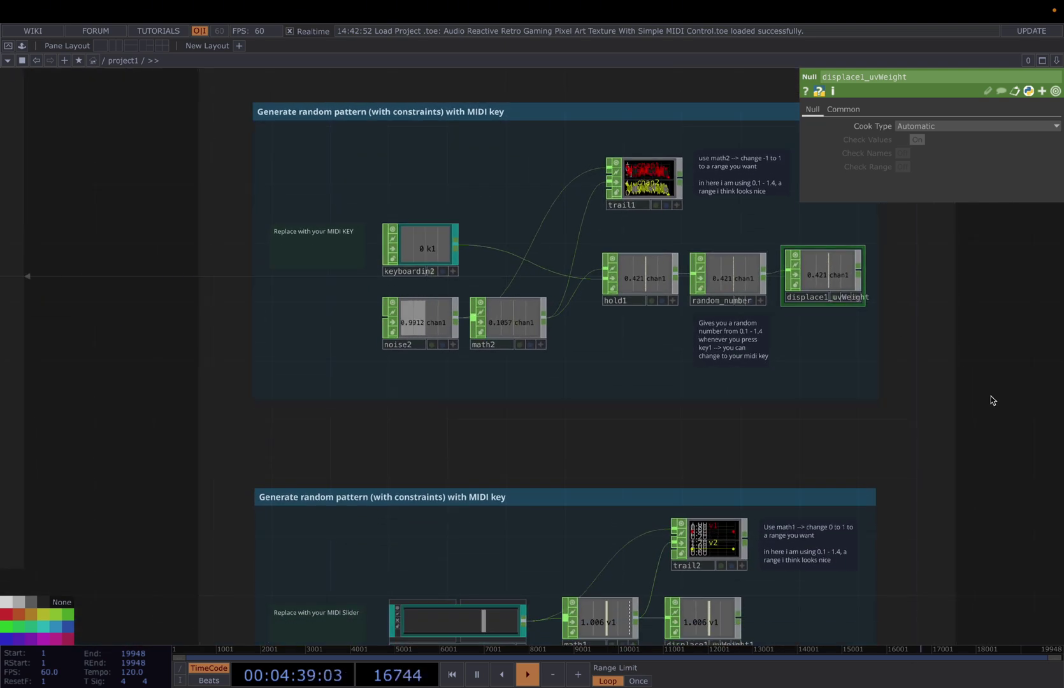
drag(994, 402, 1012, 364)
scroll(1006, 360, down, 2)
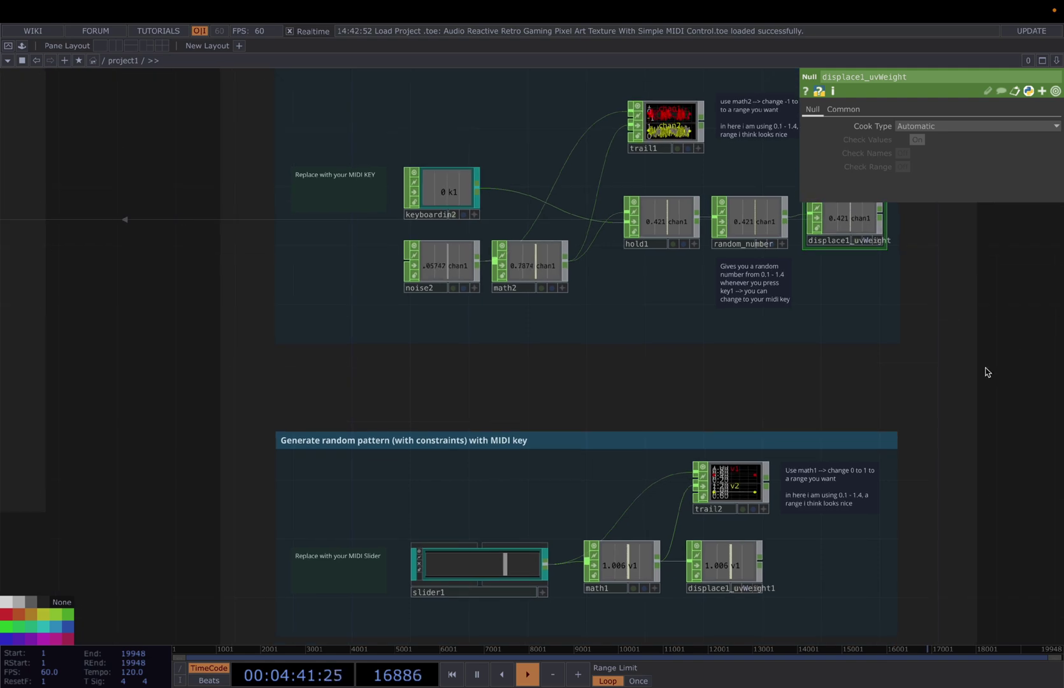
scroll(1005, 347, down, 2)
scroll(964, 373, down, 3)
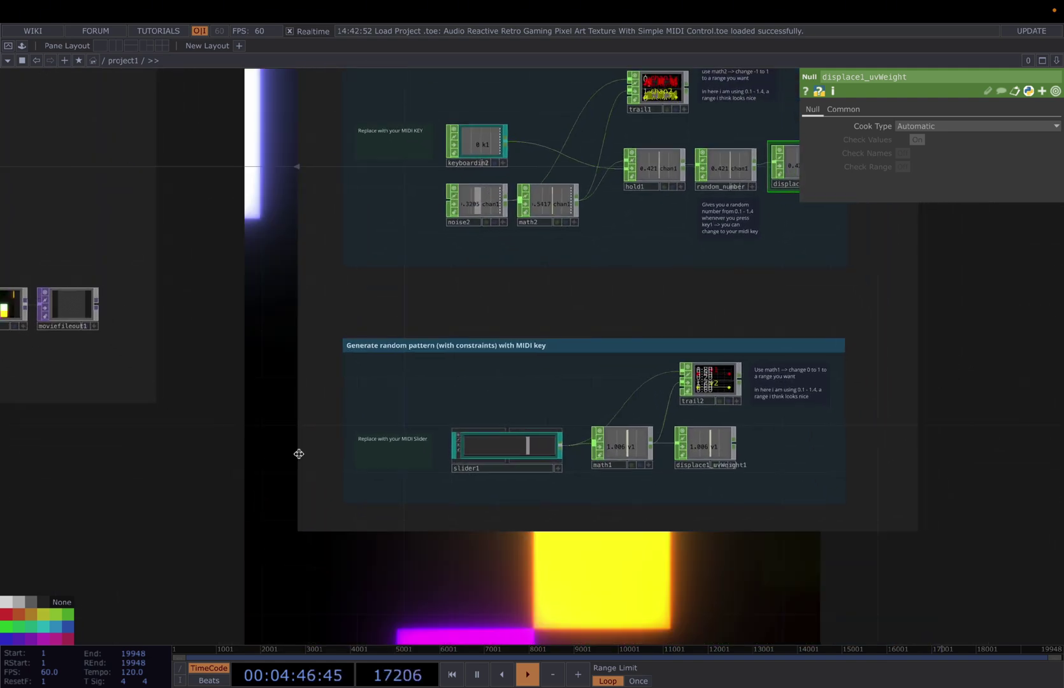
scroll(339, 458, up, 1)
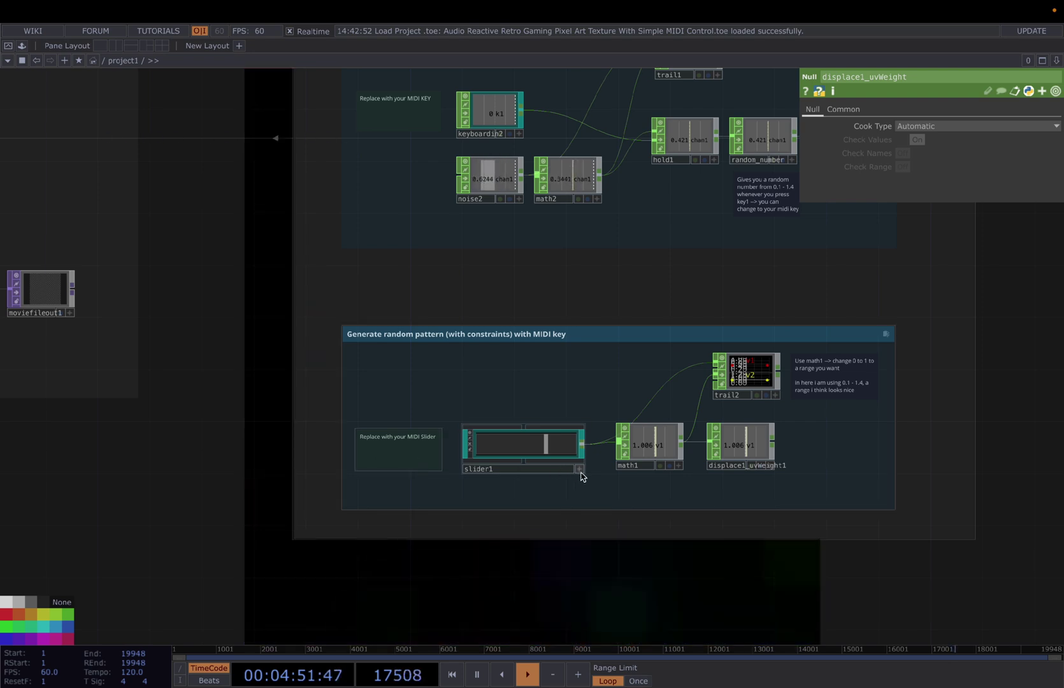
scroll(552, 450, up, 2)
drag(552, 451, 500, 433)
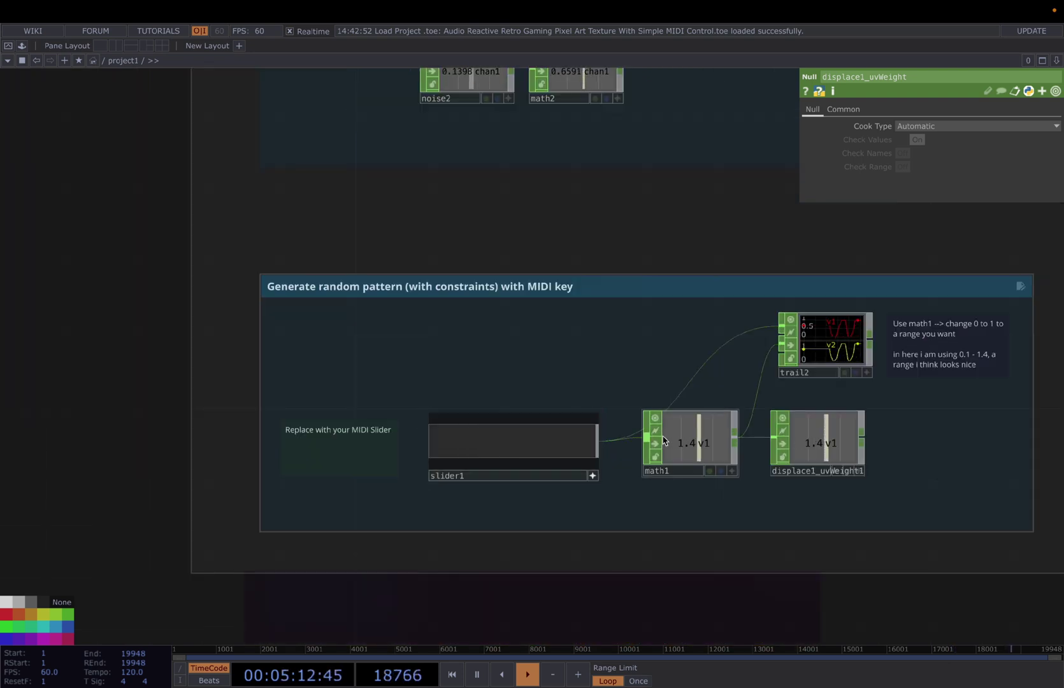
Step: Inspect the From Range and To Range settings of math1, which remaps the slider1 signal
drag(418, 426, 639, 474)
click(680, 447)
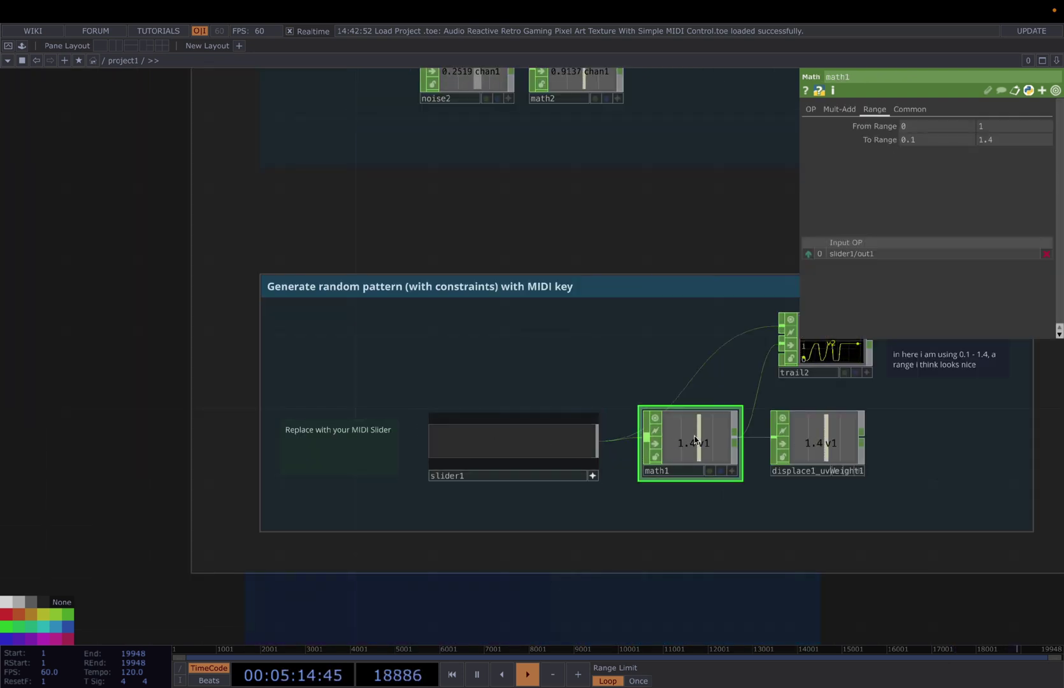
drag(995, 593, 805, 594)
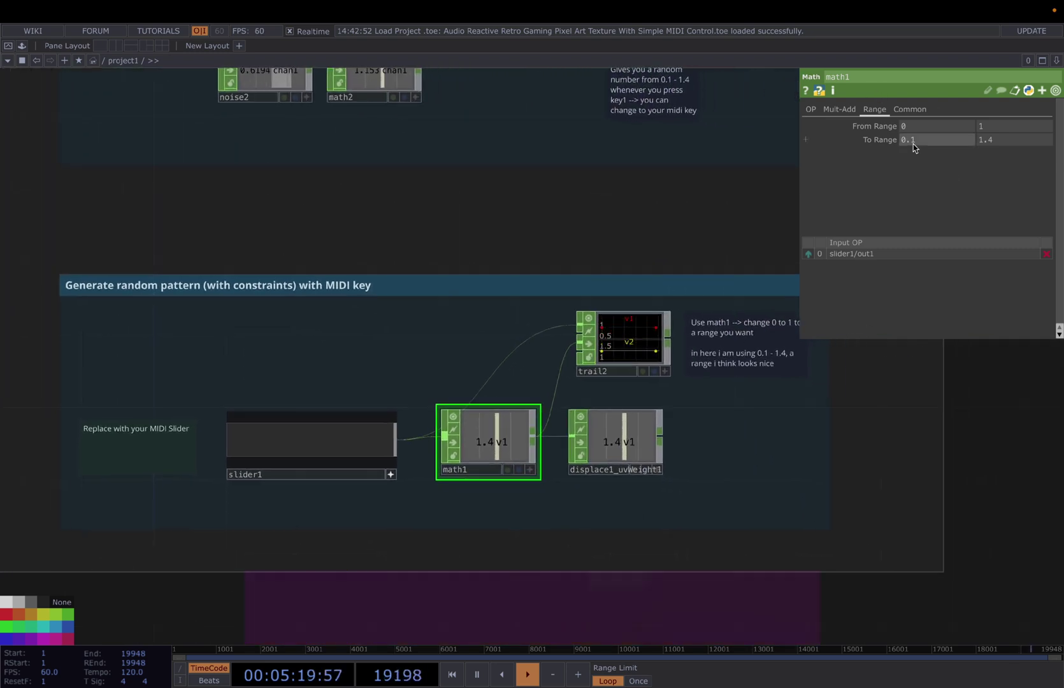
Step: Link displace1's UV Weight to the v1 channel of the displace1_uvWeight1 null, replacing its displace1_uvWeight reference
click(602, 440)
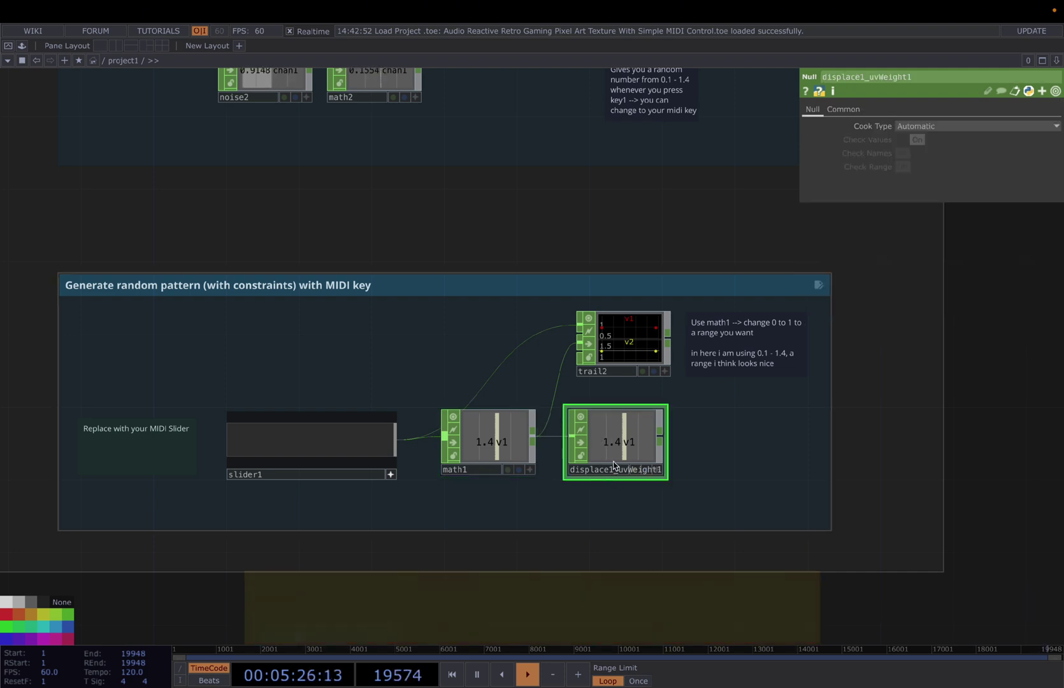
scroll(659, 471, up, 2)
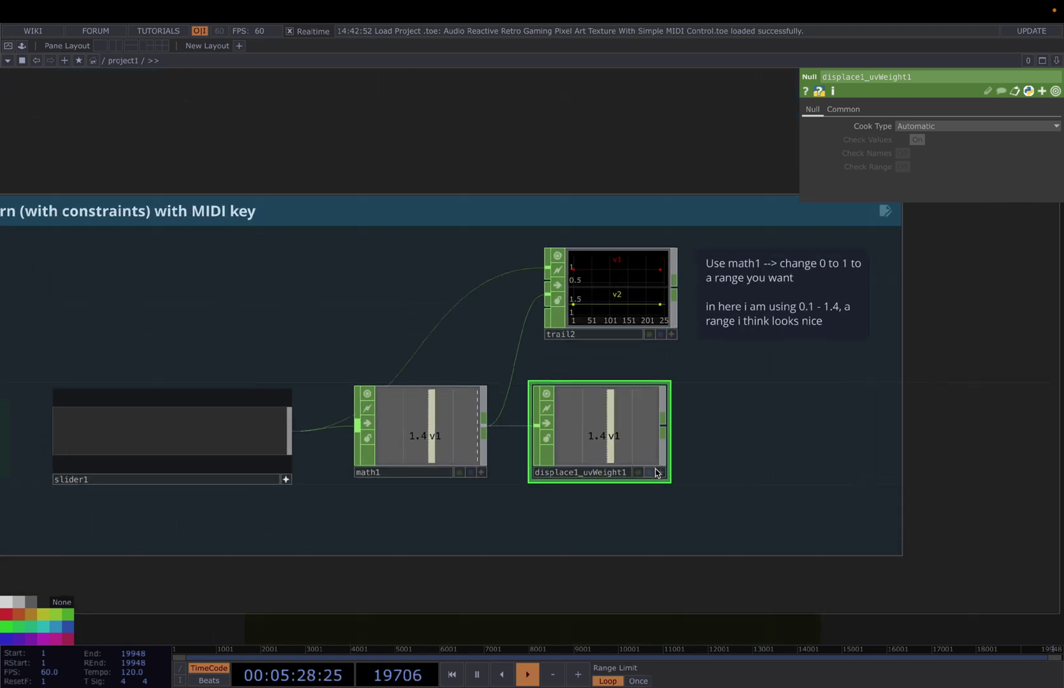
scroll(722, 435, down, 10)
scroll(669, 408, up, 5)
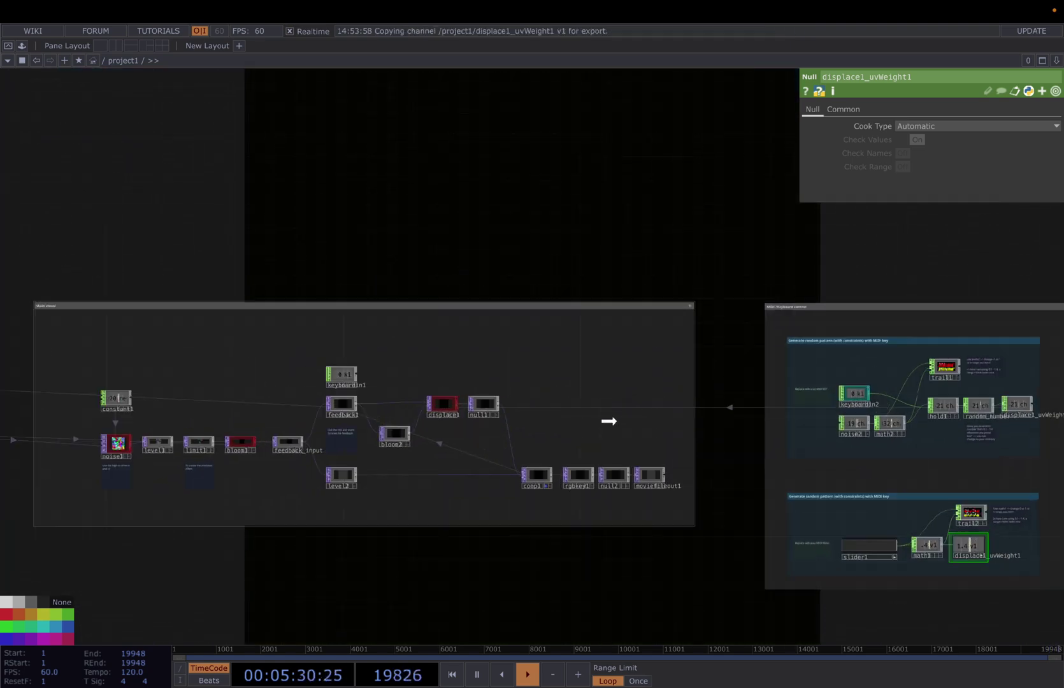
scroll(503, 453, up, 1)
click(440, 409)
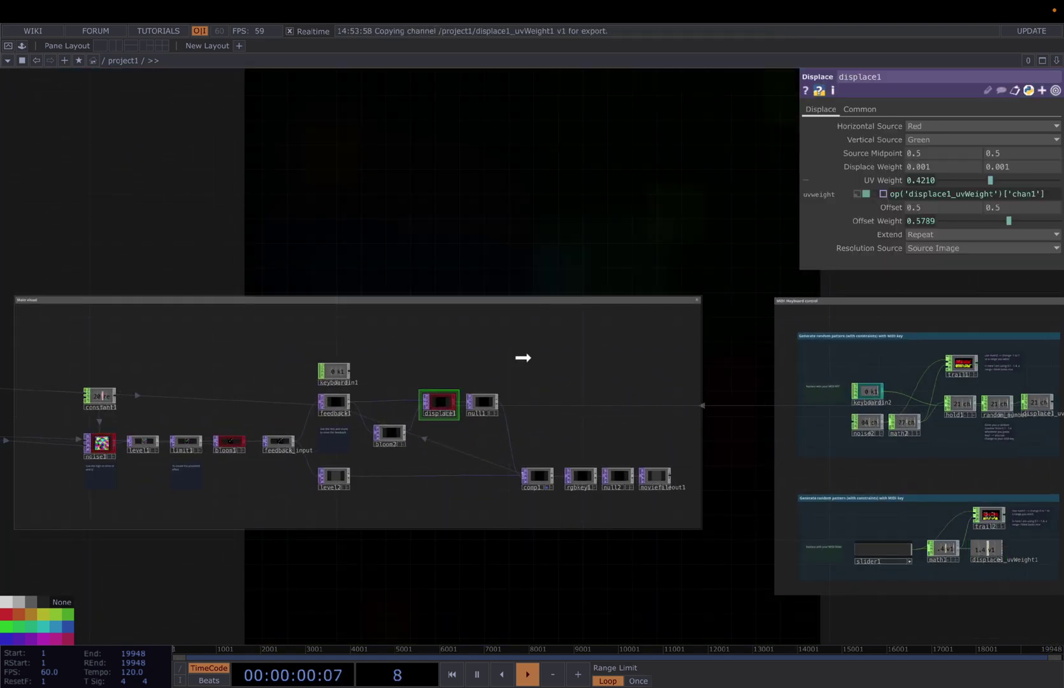
drag(535, 227, 456, 425)
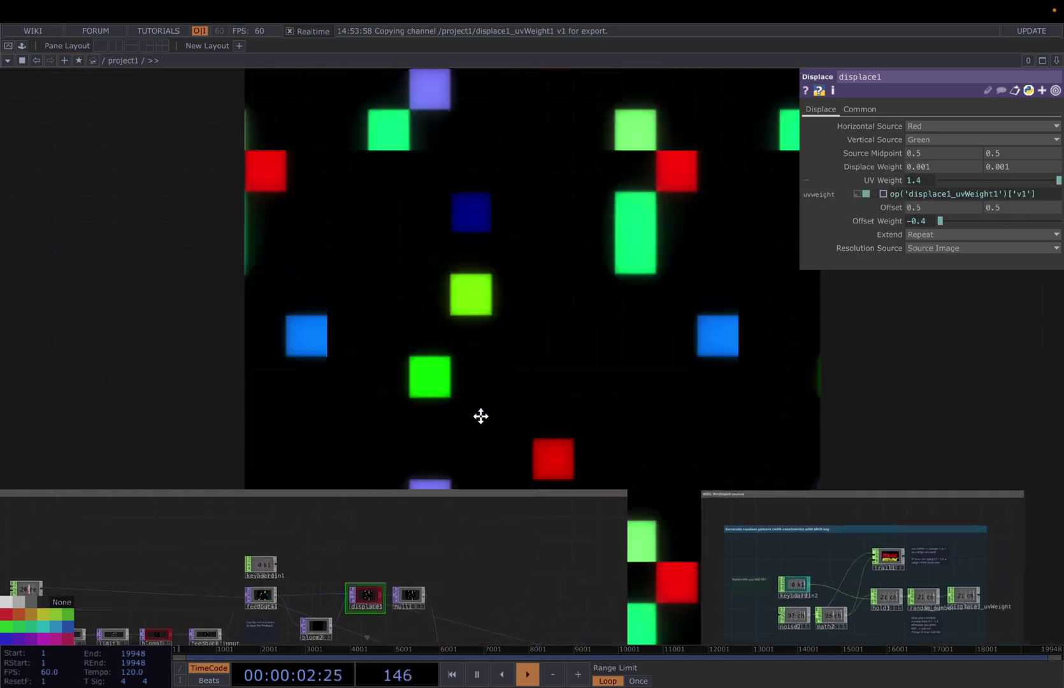
Step: Operate slider1 in the lower MIDI group to vary displace1's UV Weight, ending at about 0.95
drag(546, 288, 409, 314)
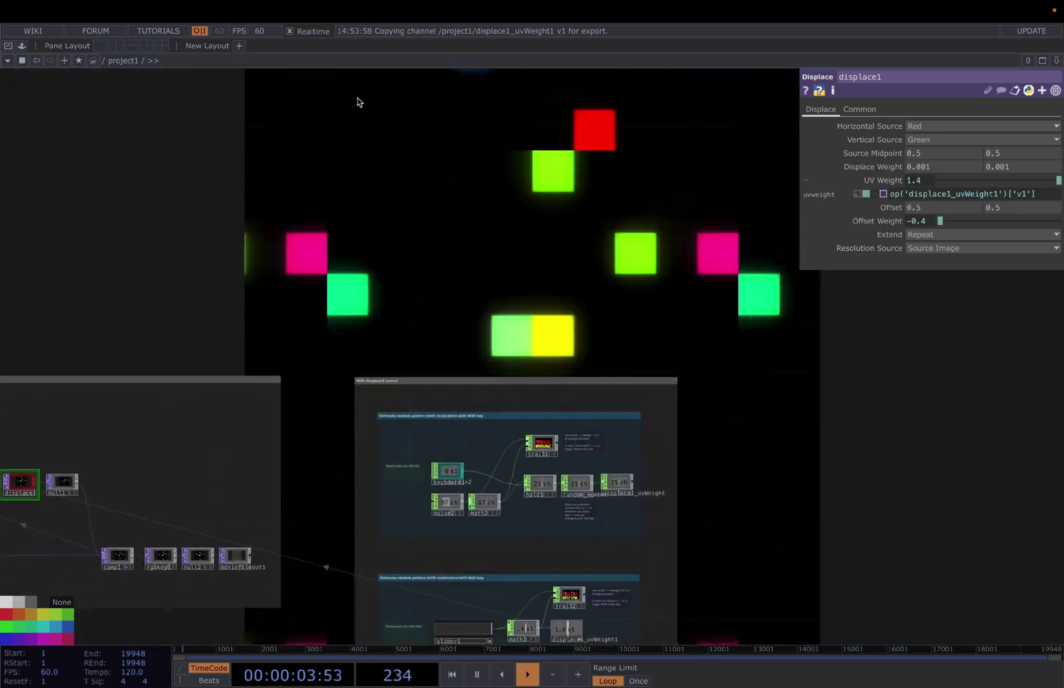
drag(686, 369, 378, 238)
mouse_move(77, 414)
mouse_down()
mouse_move(53, 420)
mouse_move(90, 407)
mouse_up()
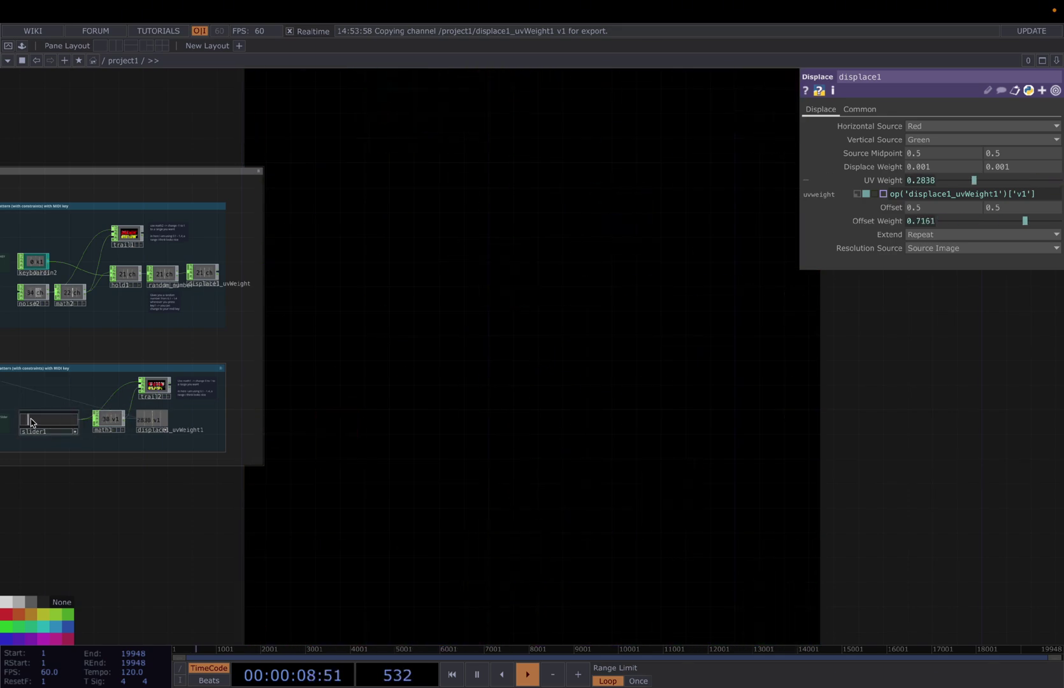
drag(62, 422, 45, 423)
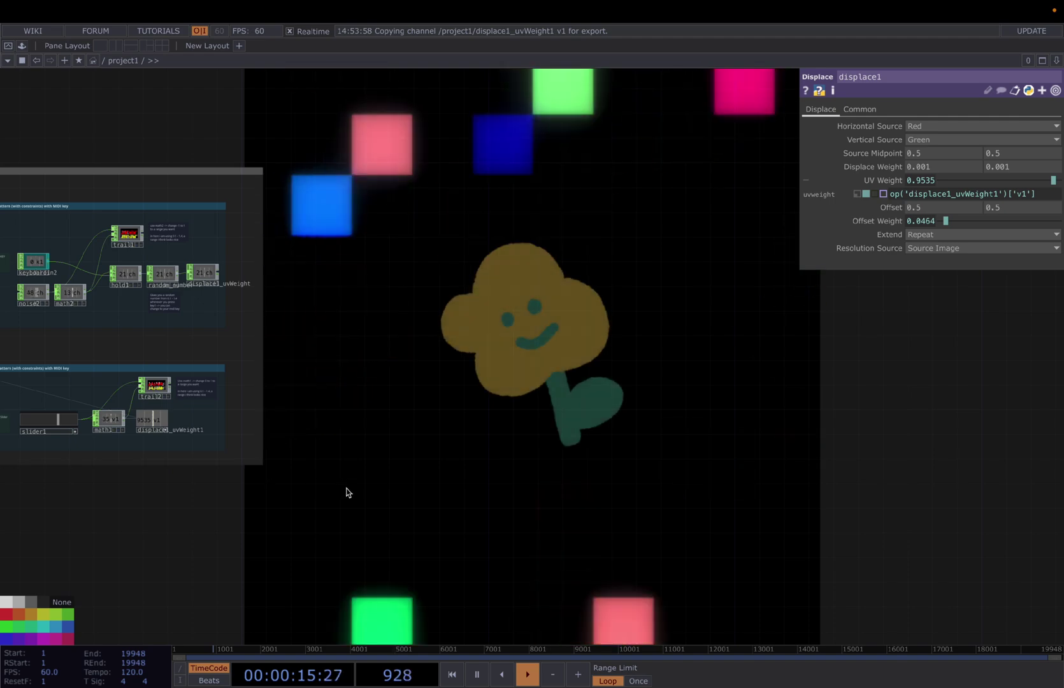
drag(377, 477, 454, 447)
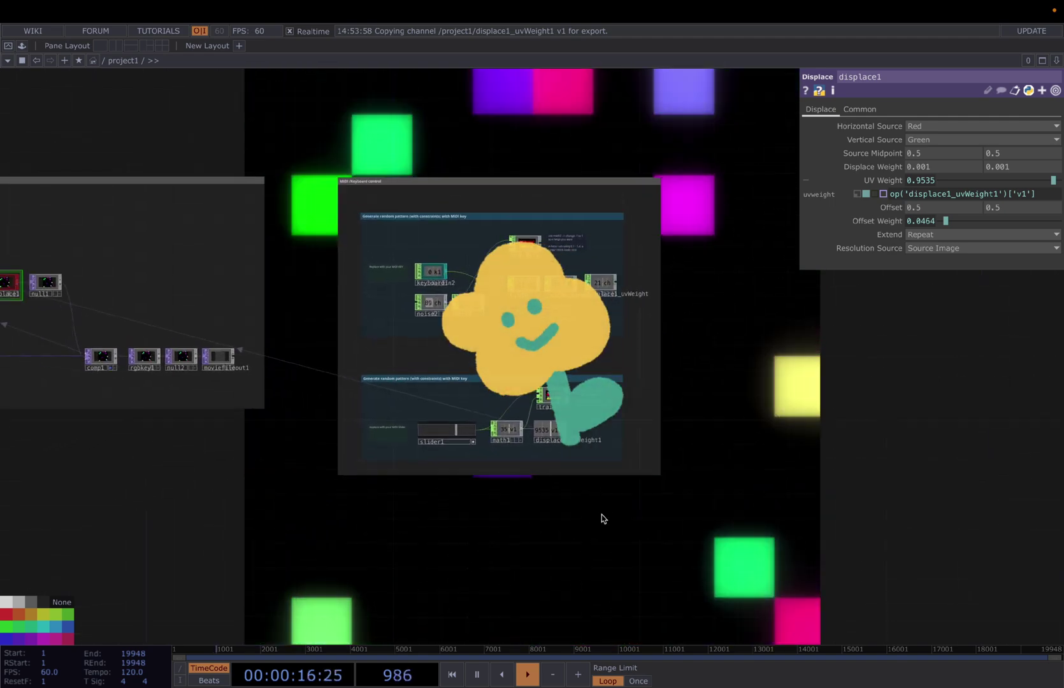